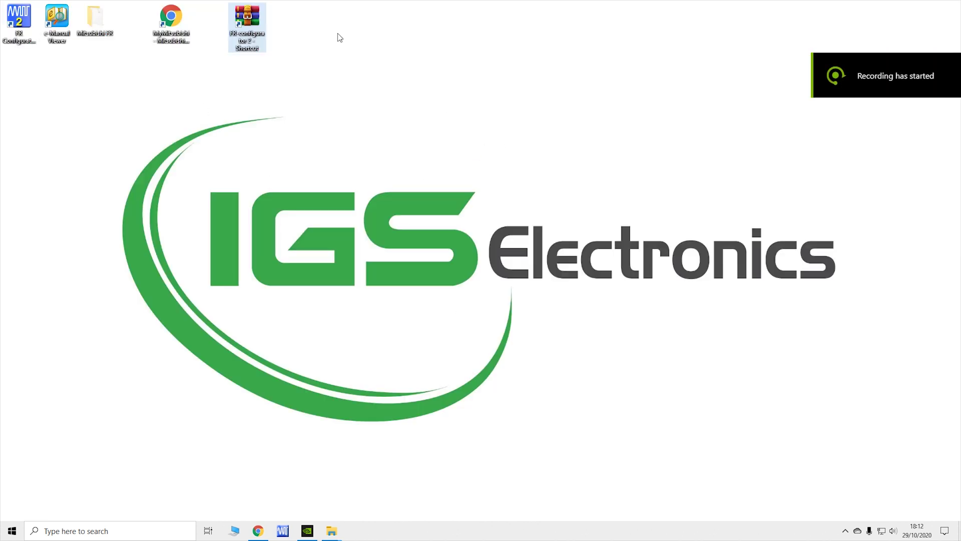
Step: Open the FR-configurator 2 archive from the desktop and browse into its sw1dnd-frc2-e_123z_dvd.iso image, dismissing the WinRAR trial notice
drag(246, 30, 248, 81)
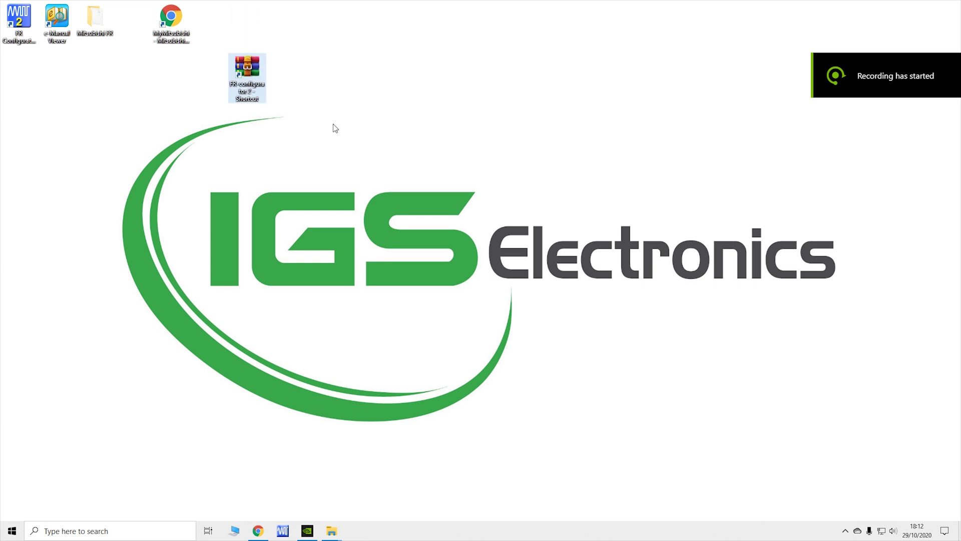
double_click(239, 89)
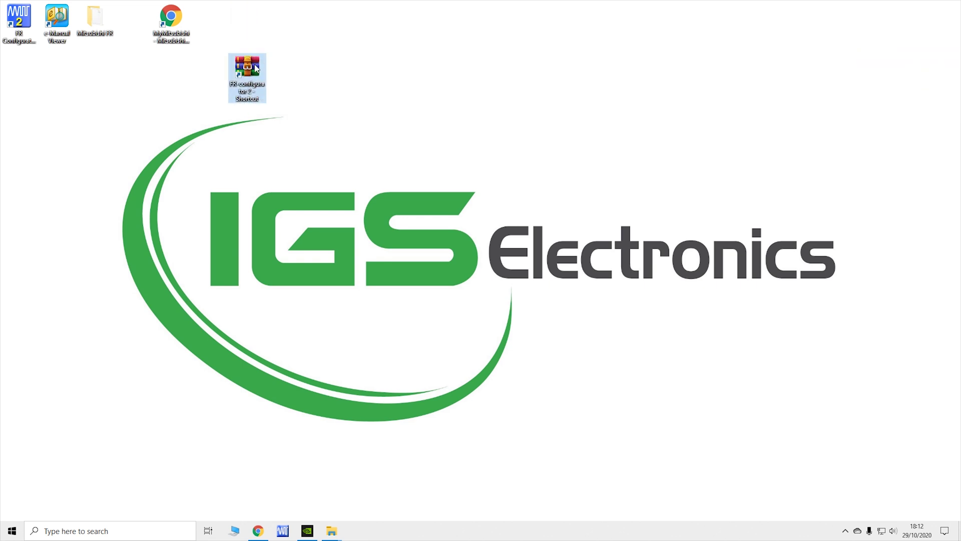
click(670, 100)
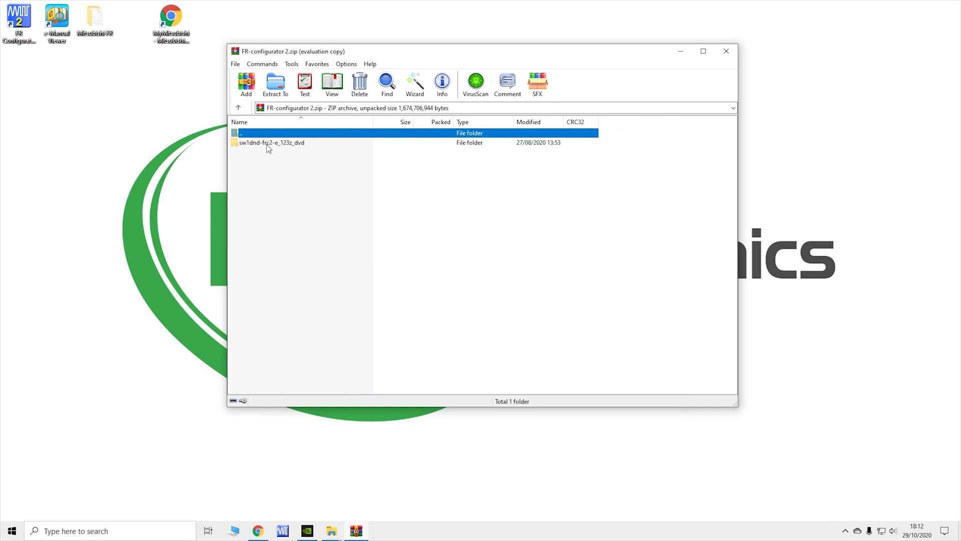
double_click(287, 146)
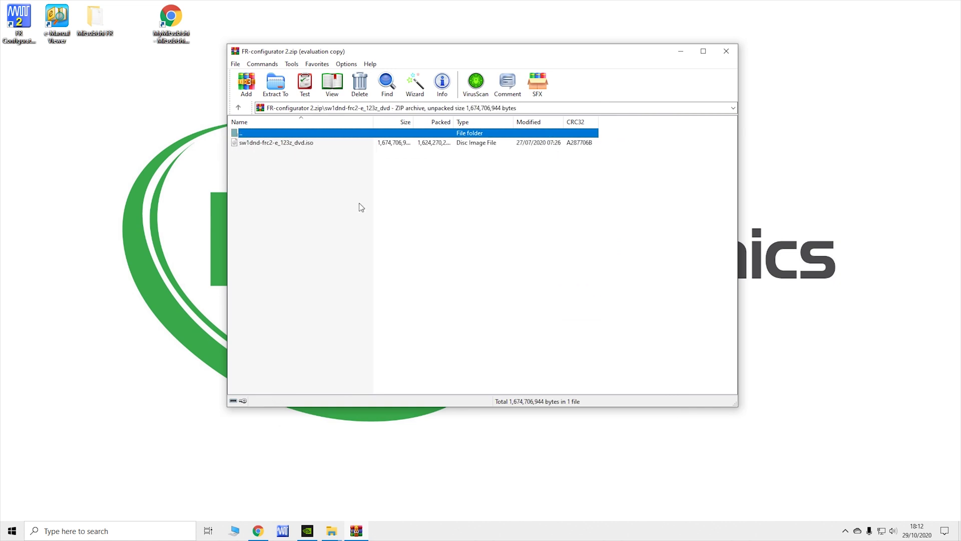
double_click(269, 144)
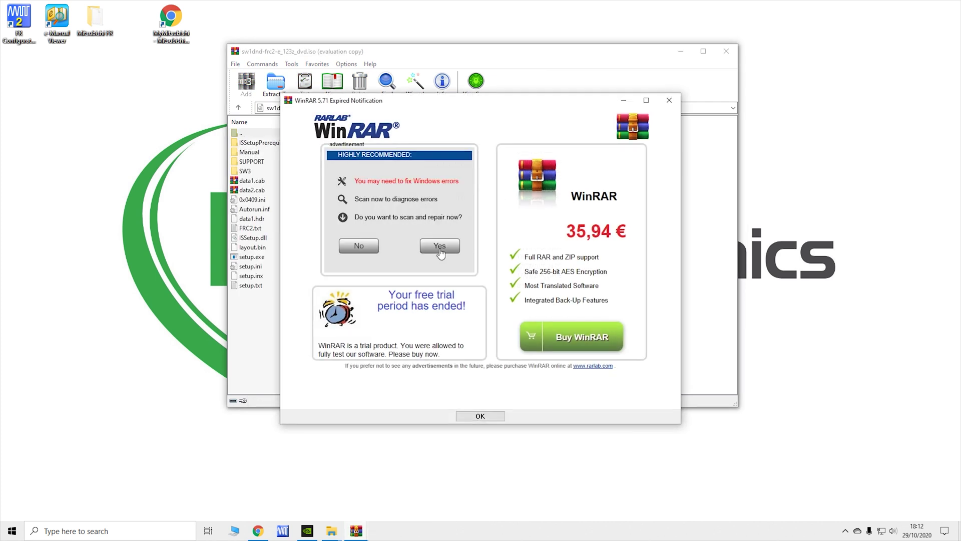
click(669, 101)
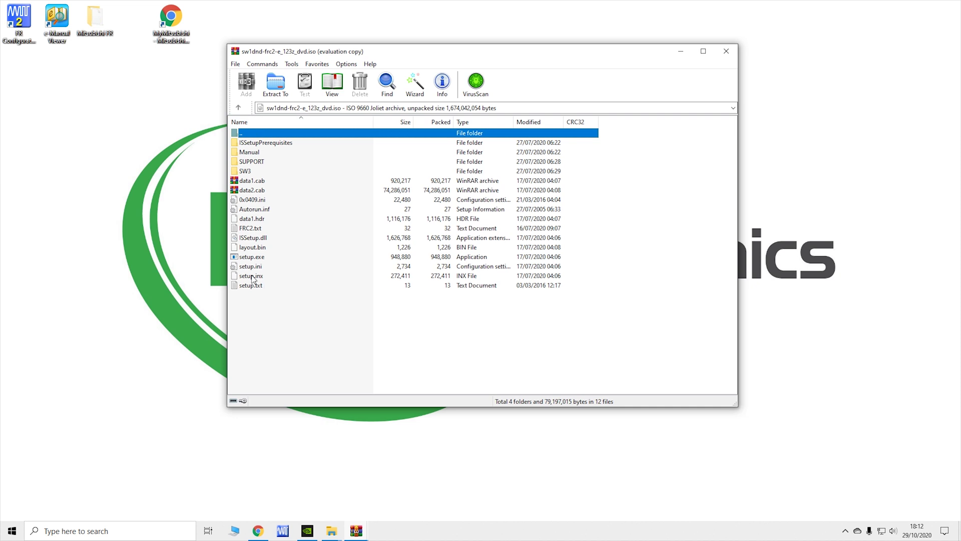
Step: Launch setup.exe from the disc image, cancel the FR Configurator2 installation and close the archive window
click(249, 258)
double_click(250, 258)
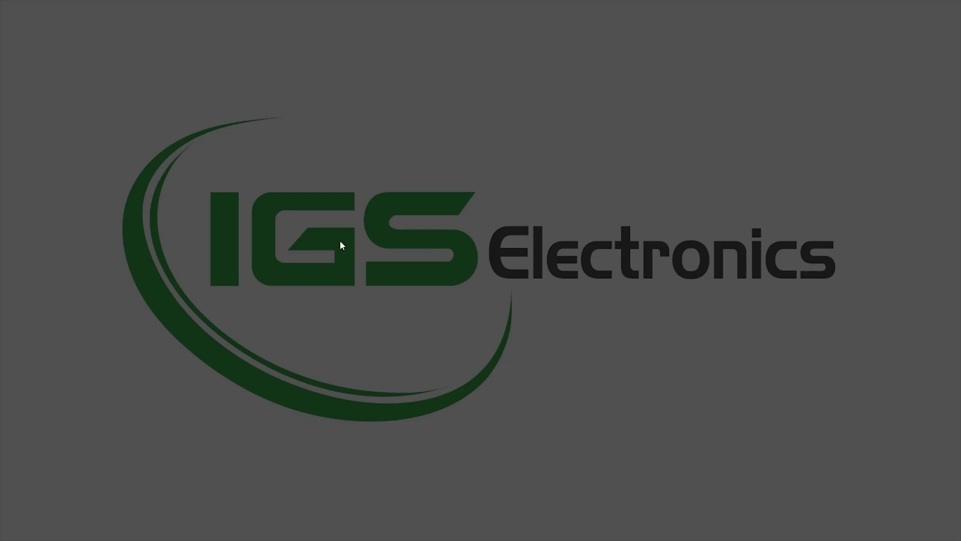
click(408, 332)
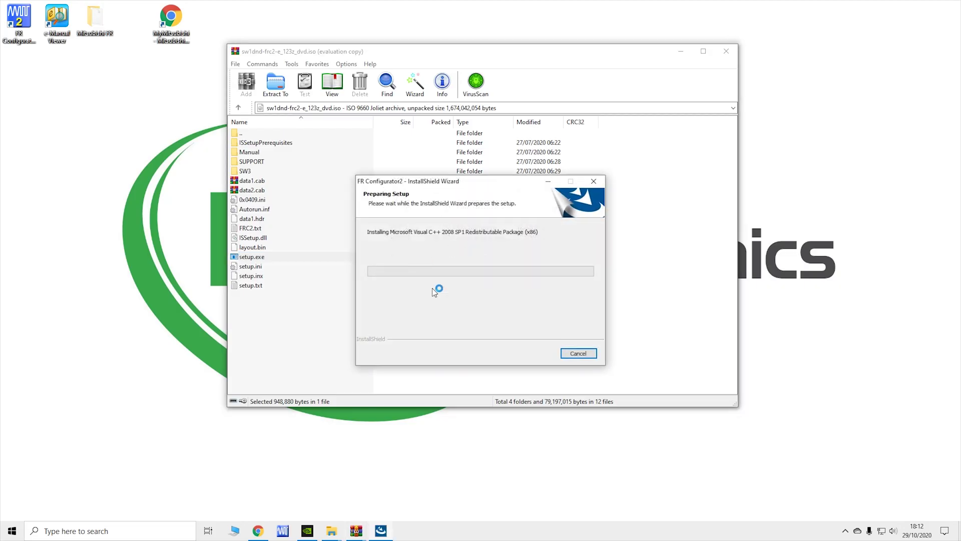
click(578, 353)
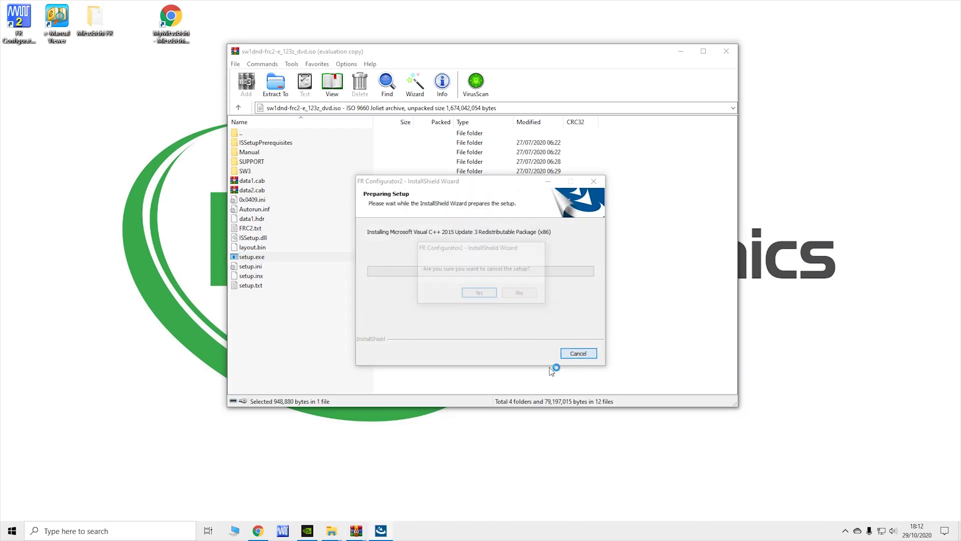
click(479, 293)
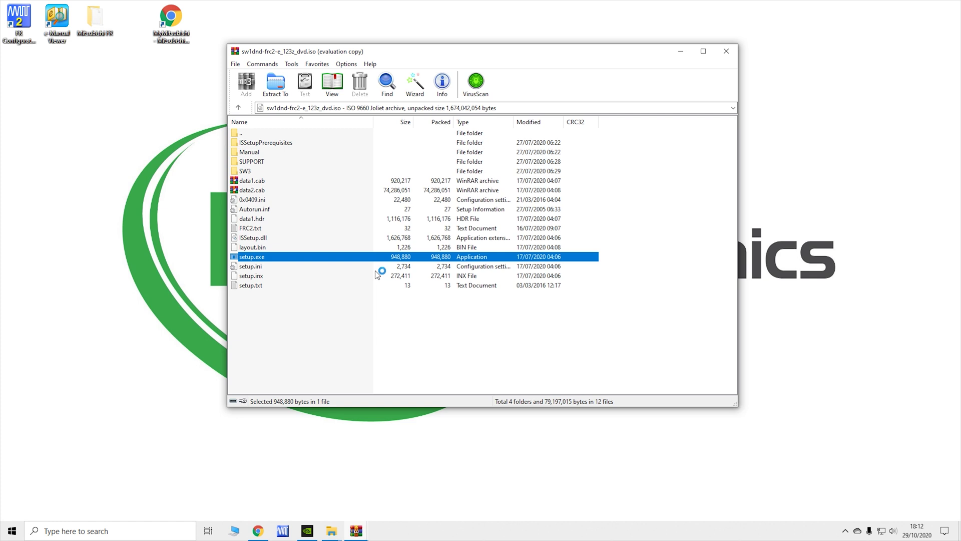
click(726, 51)
click(721, 52)
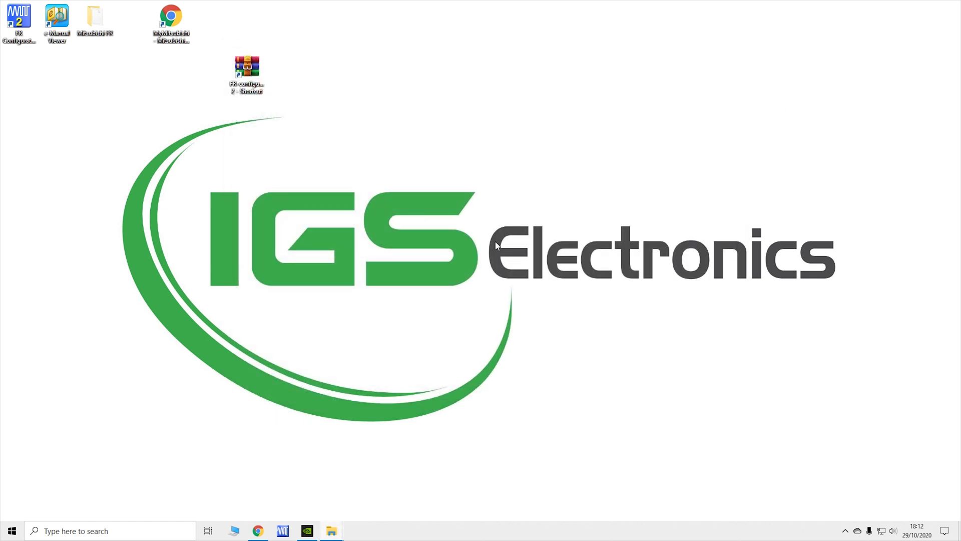
Step: Return the archive shortcut to the desktop's upper row and launch FR Configurator2 from its desktop shortcut
drag(247, 67, 247, 17)
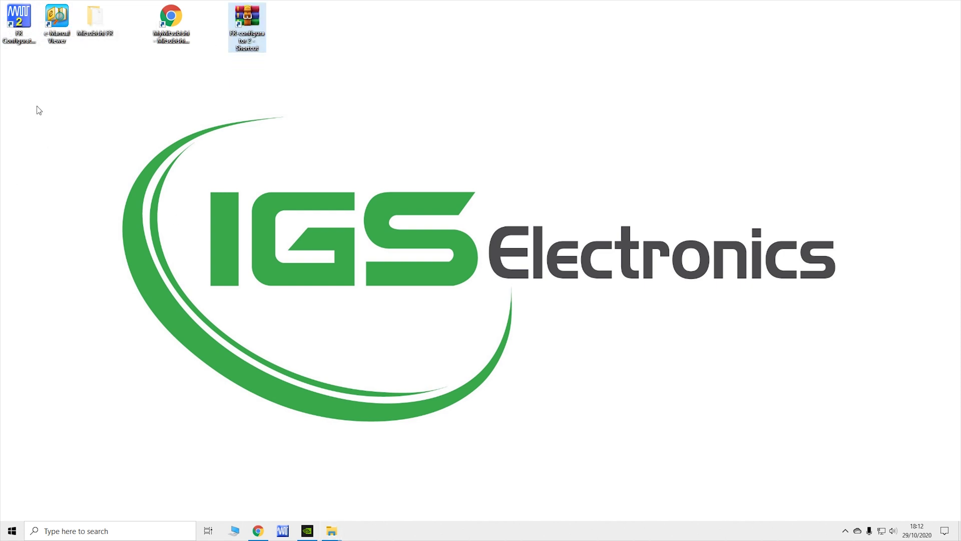
click(20, 25)
double_click(20, 25)
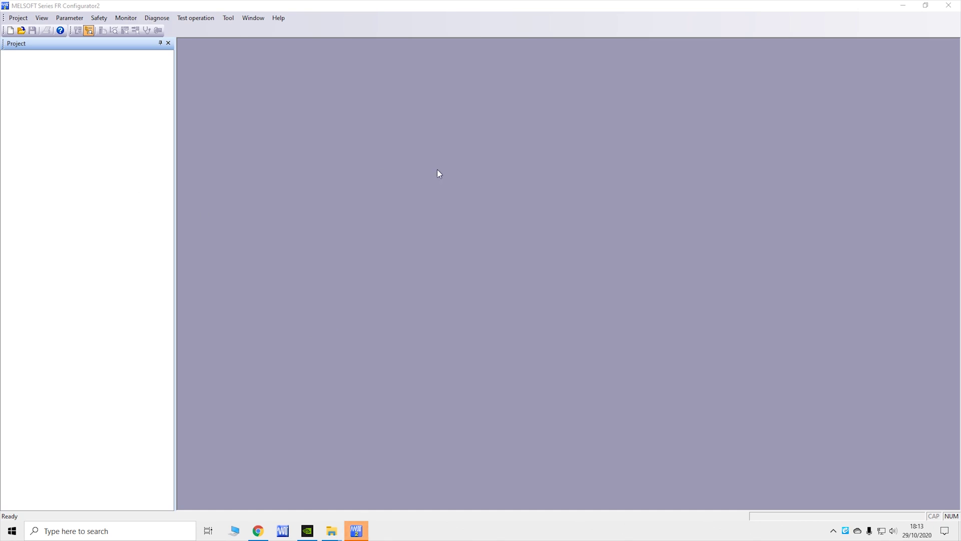
key(alt+F9)
click(22, 22)
click(19, 18)
click(19, 18)
mouse_move(39, 15)
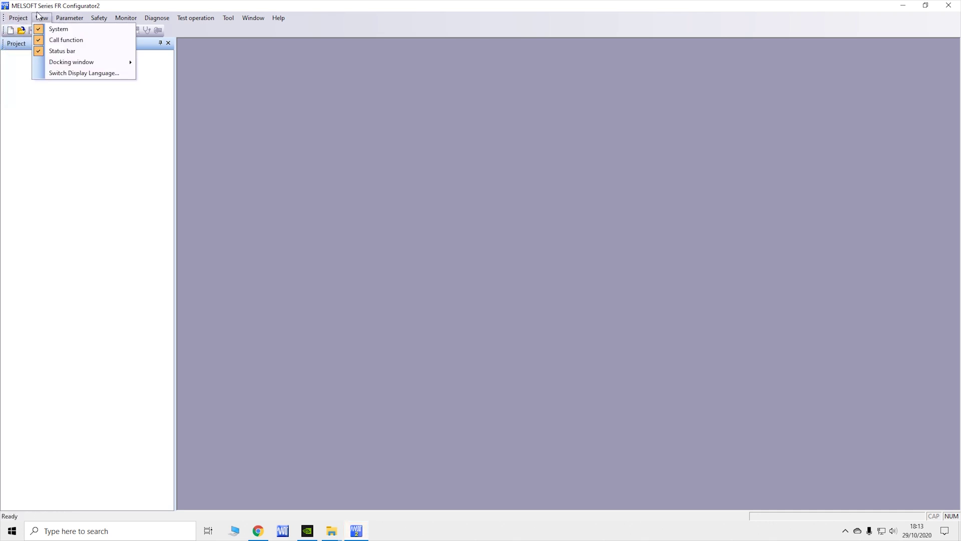
mouse_move(67, 23)
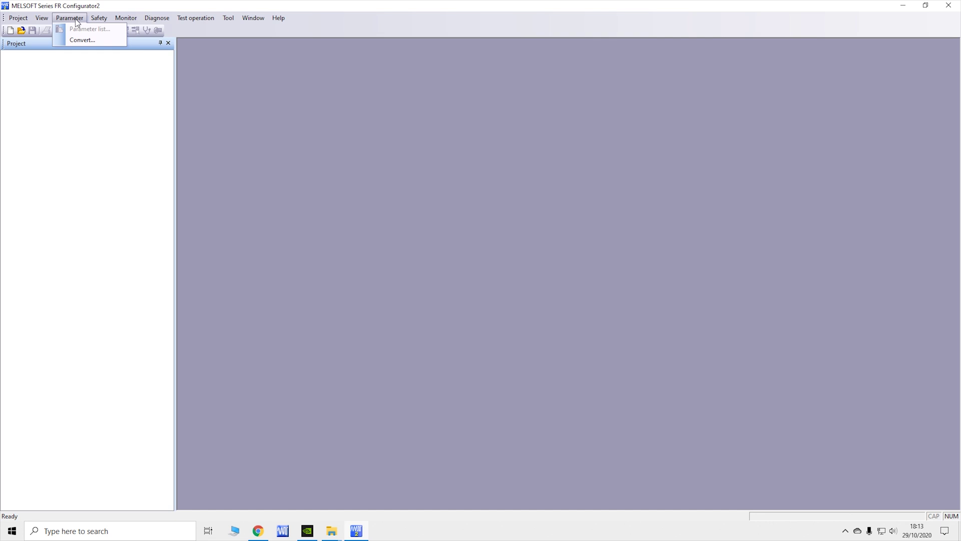
mouse_move(155, 17)
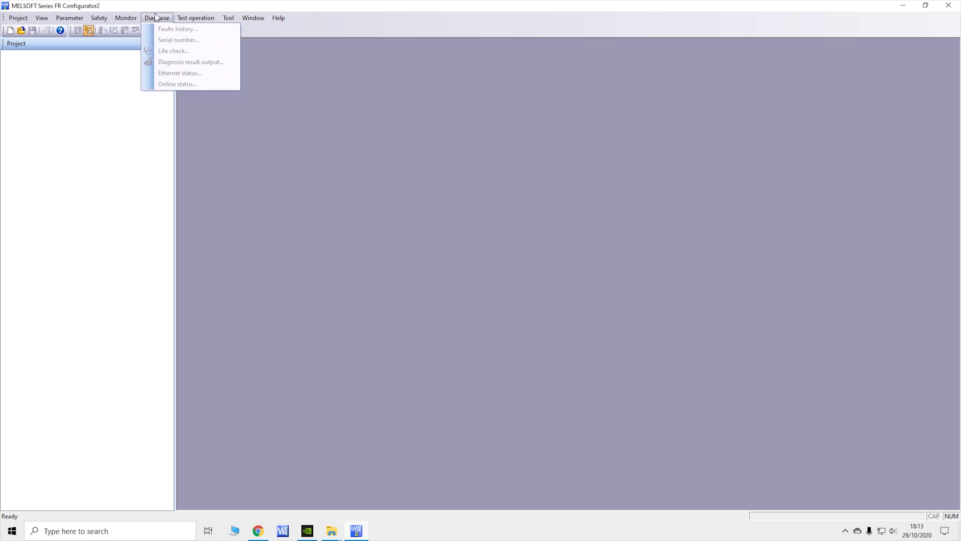
mouse_move(185, 22)
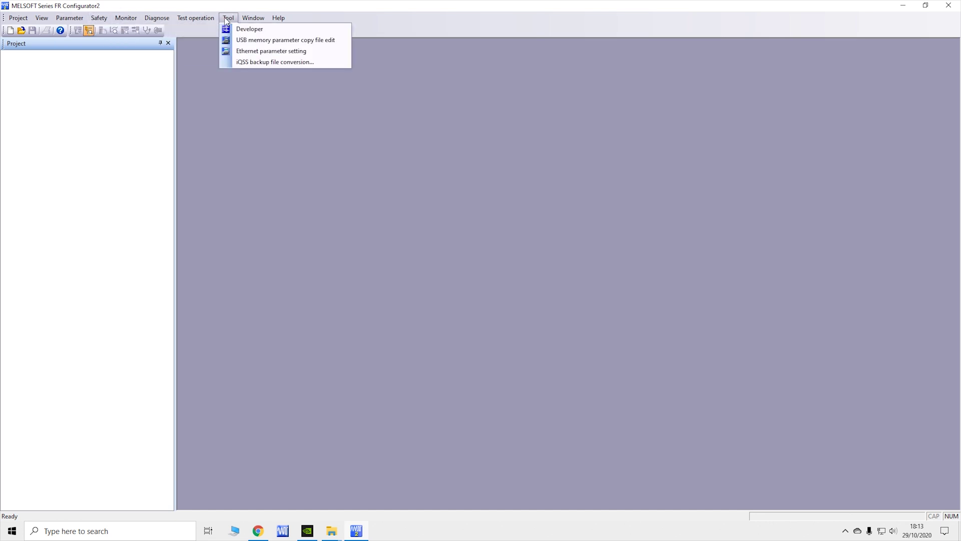
mouse_move(233, 21)
click(145, 88)
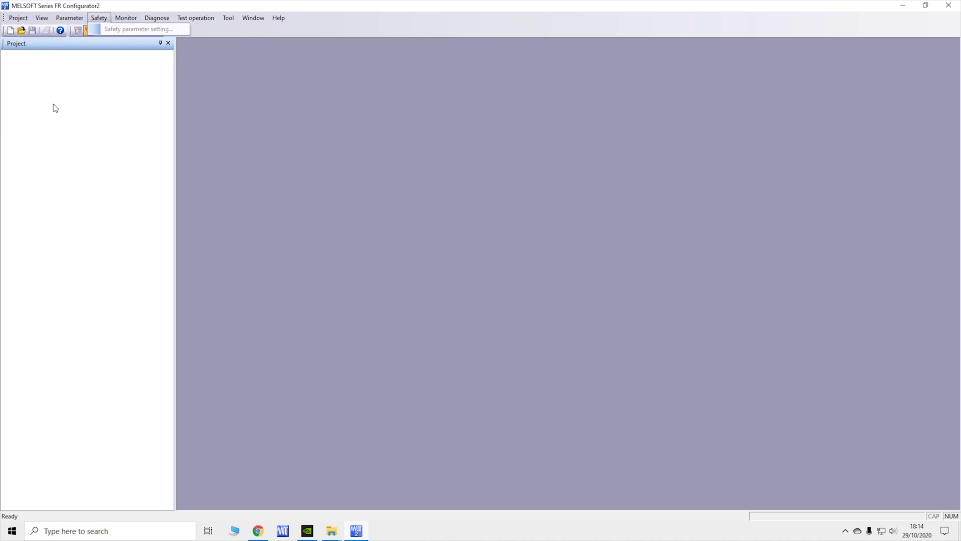
key(alt+m)
key(Left)
key(Right)
Step: Start a new project and review the PC-side port options in its system settings, keeping USB
mouse_move(15, 18)
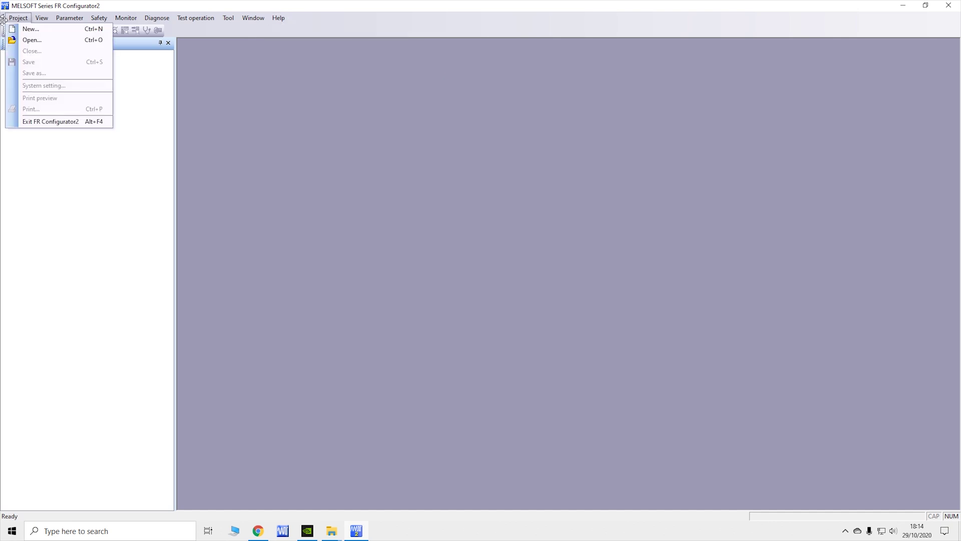
click(28, 32)
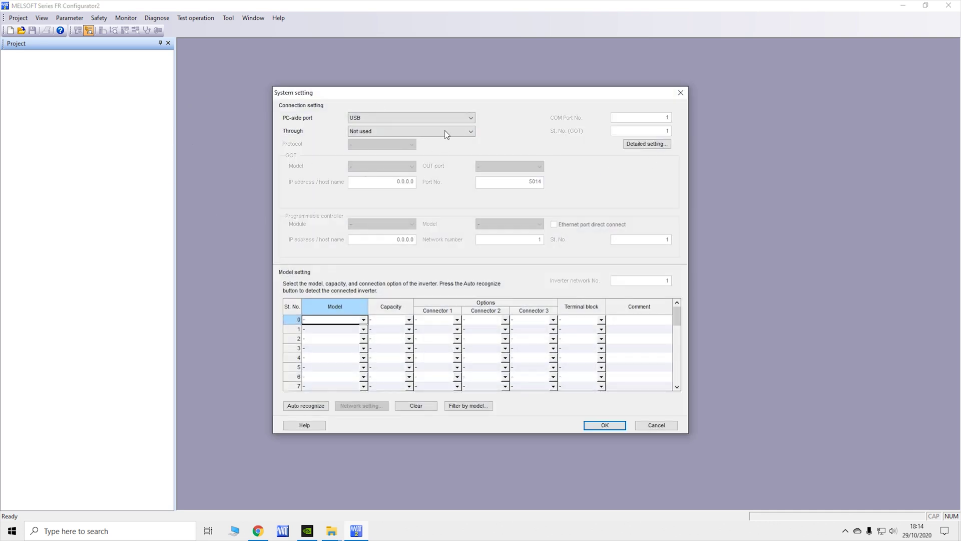
click(396, 118)
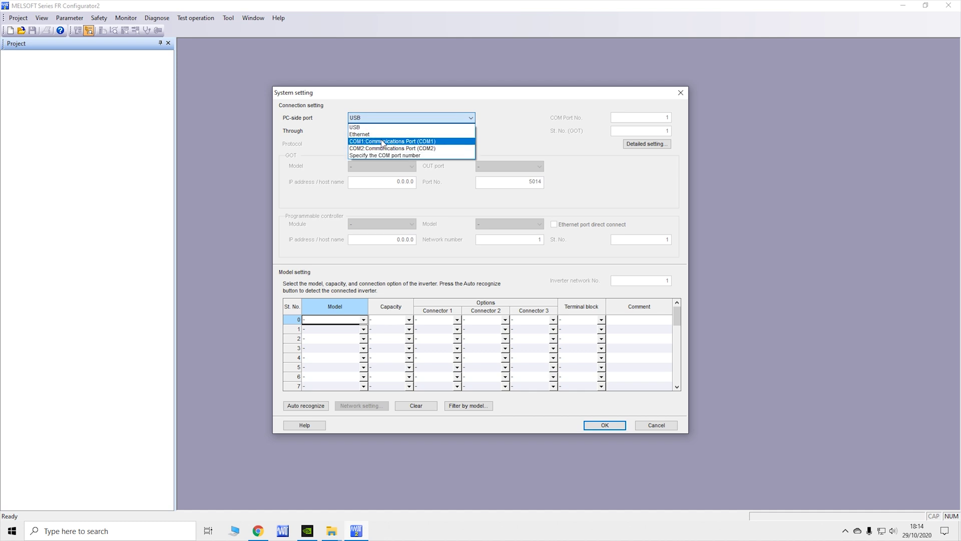
click(402, 110)
click(470, 119)
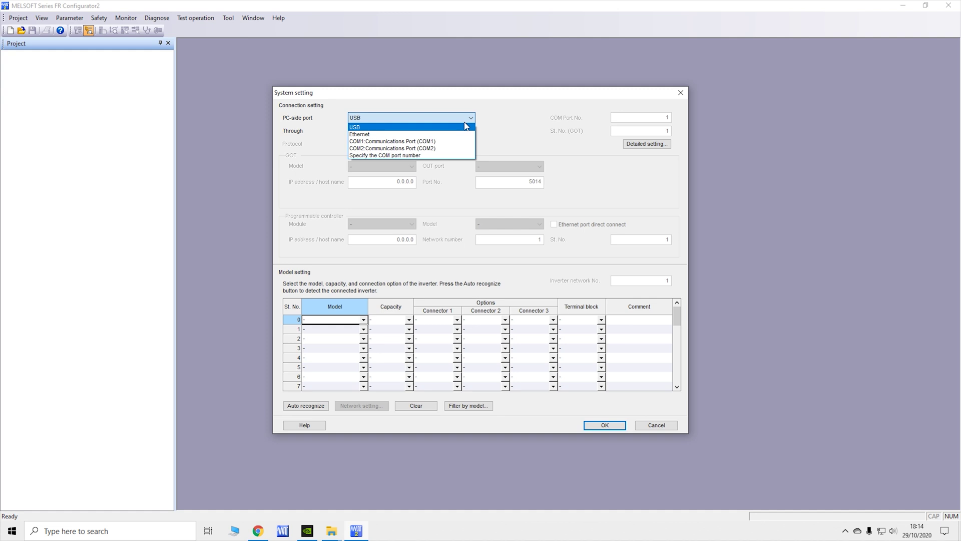
click(499, 126)
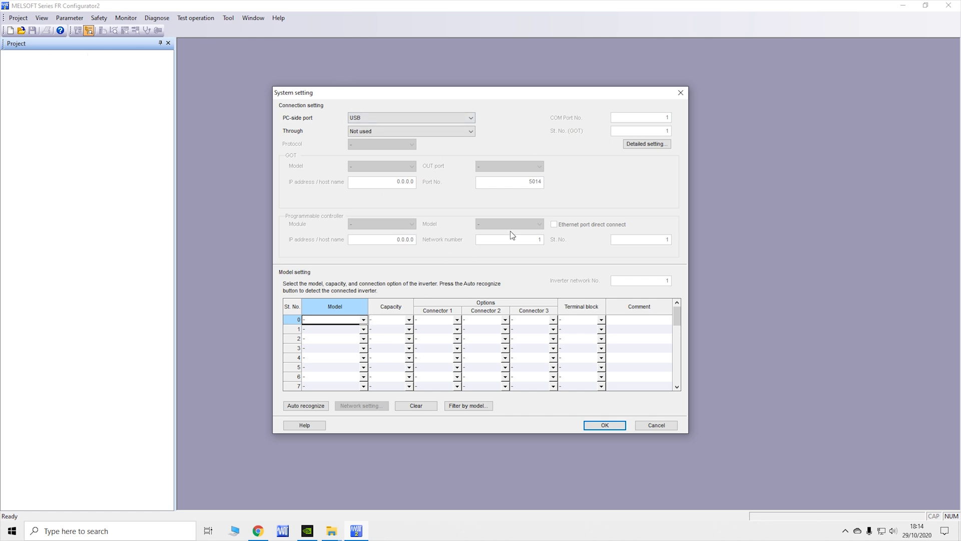
Step: Browse the inverter models available for station 0 and leave the model unassigned
click(321, 319)
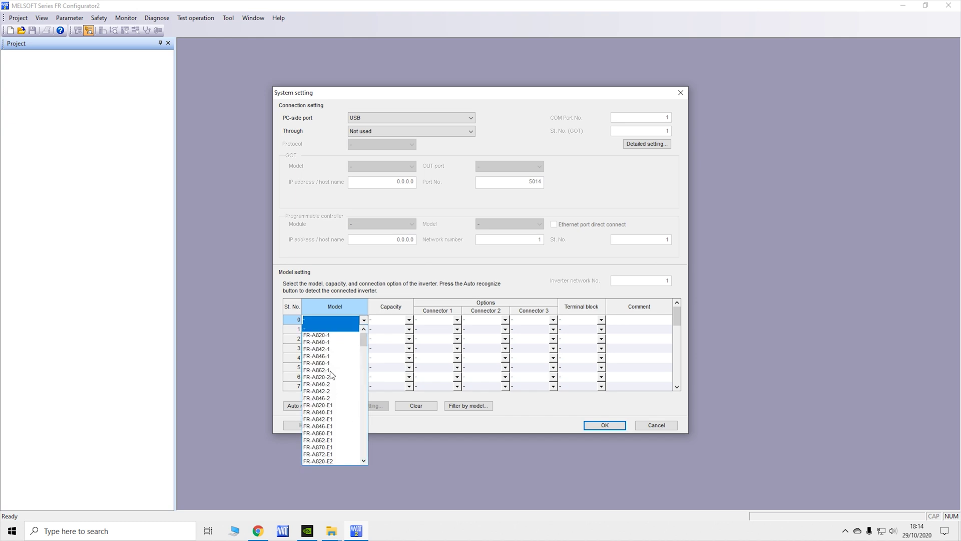
scroll(333, 378, down, 2)
scroll(332, 378, down, 10)
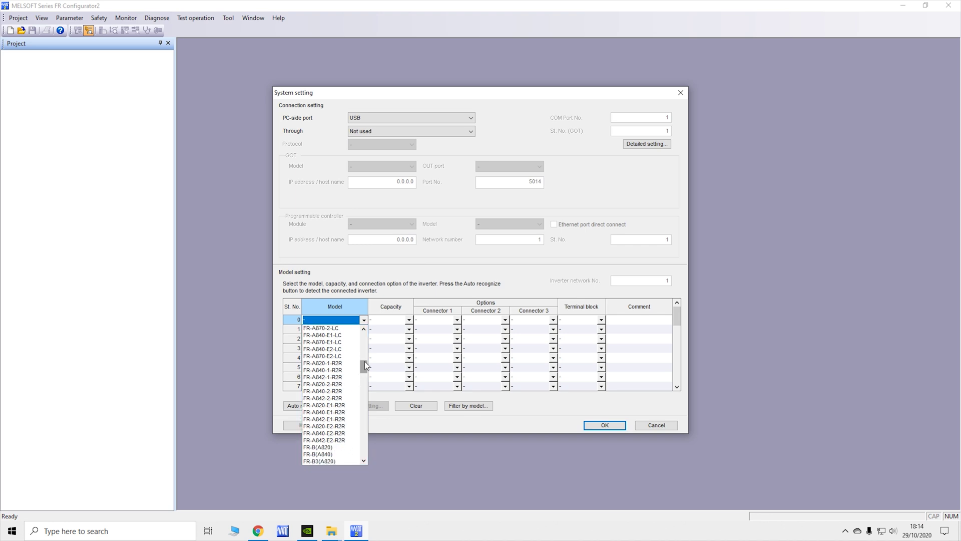
scroll(364, 361, up, 10)
click(379, 274)
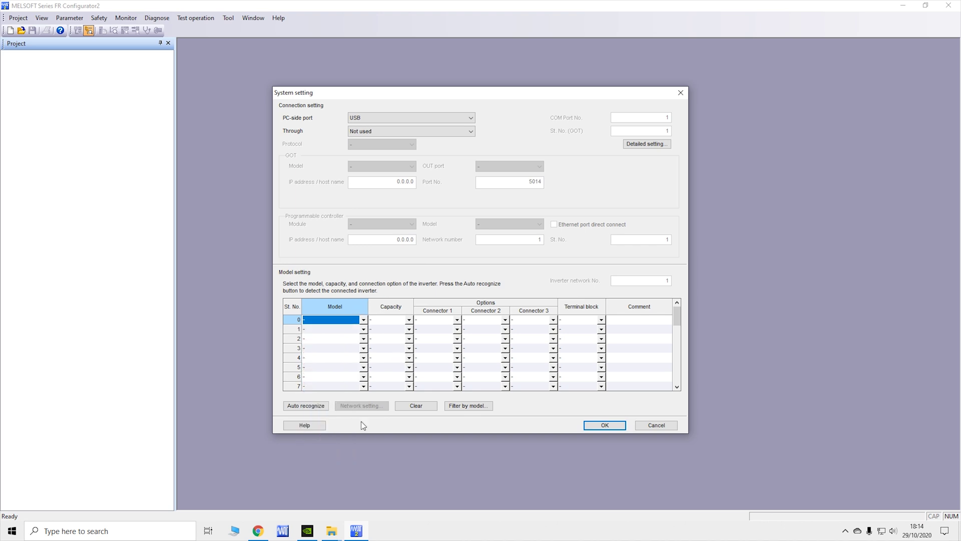
Step: Auto-recognize the connected inverter, stop the scan once station 0 is detected and accept the system settings
click(302, 409)
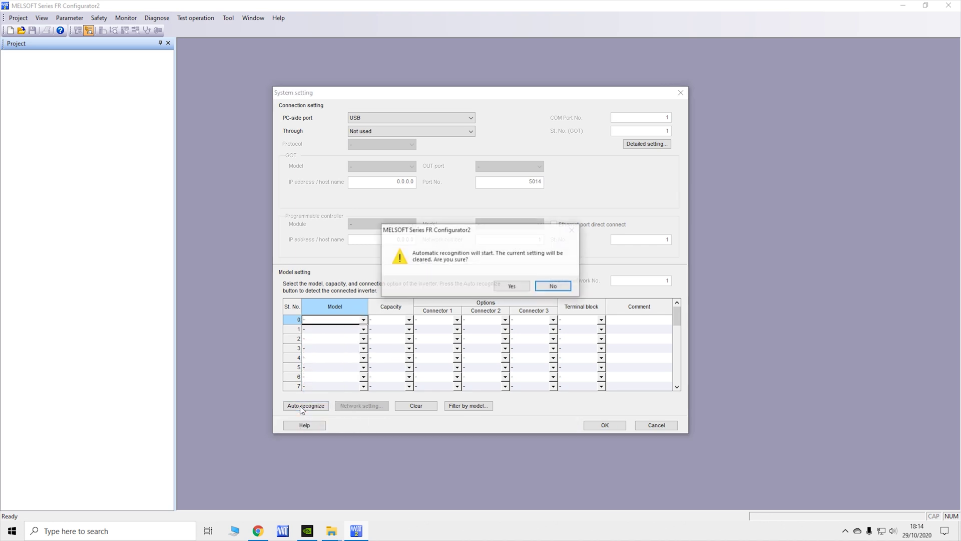
click(513, 285)
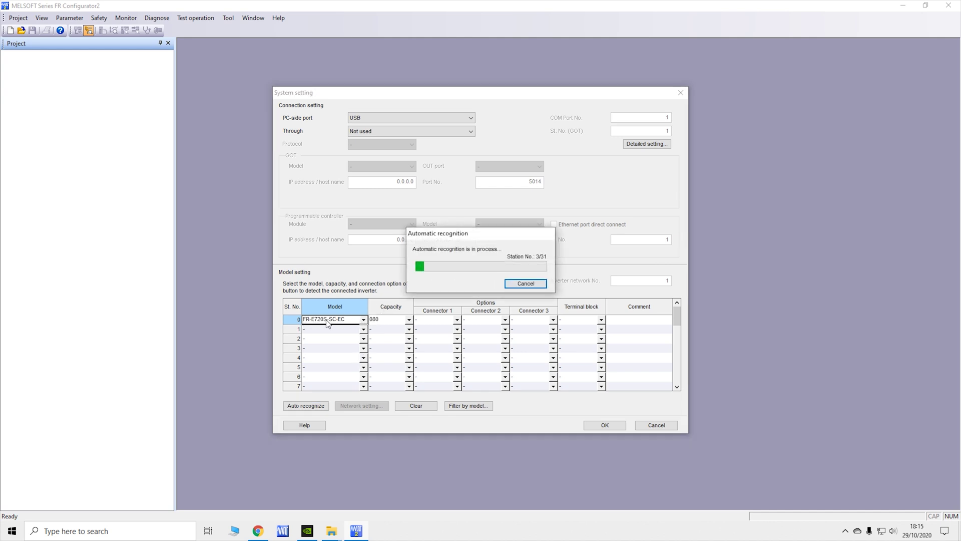
click(525, 284)
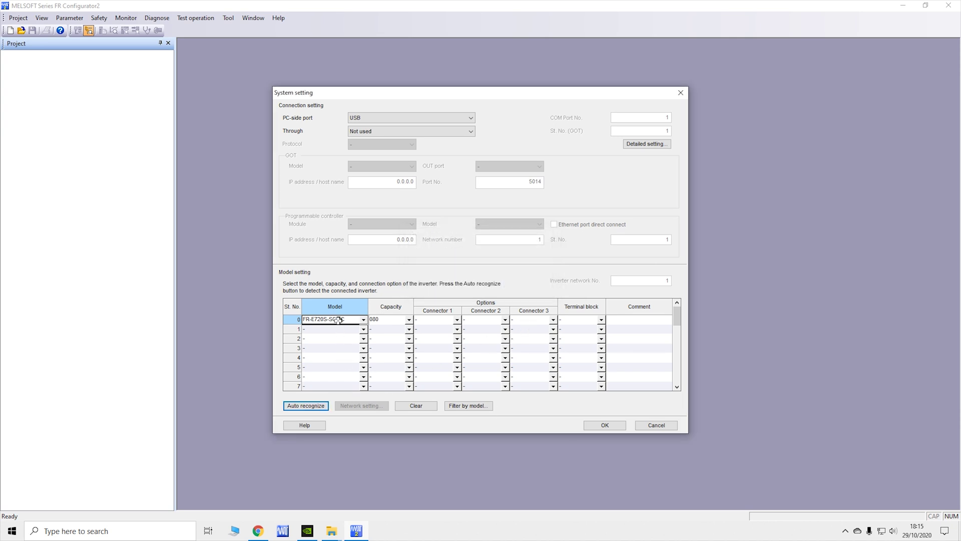
click(603, 425)
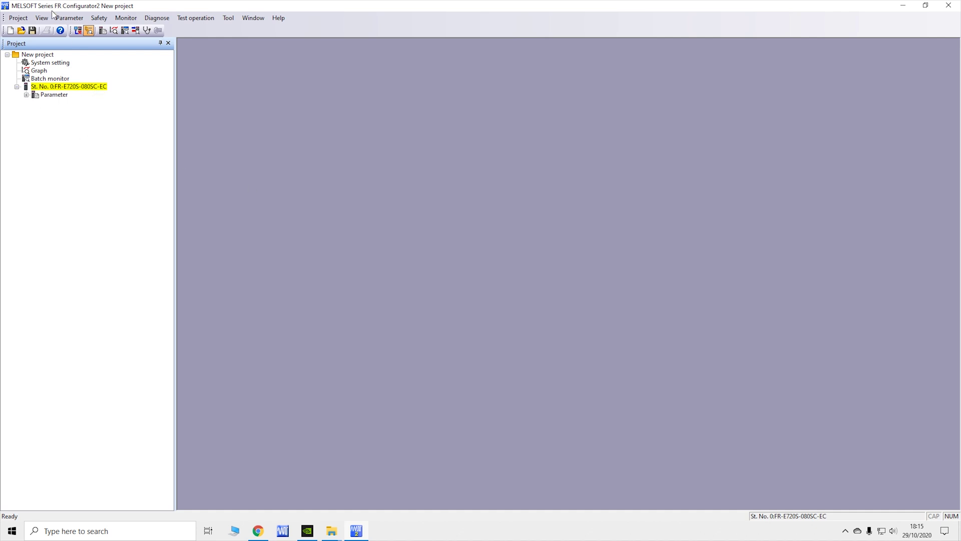
Step: Expand the station 0 inverter's parameters in the project tree and open its full parameter list
click(49, 94)
click(27, 95)
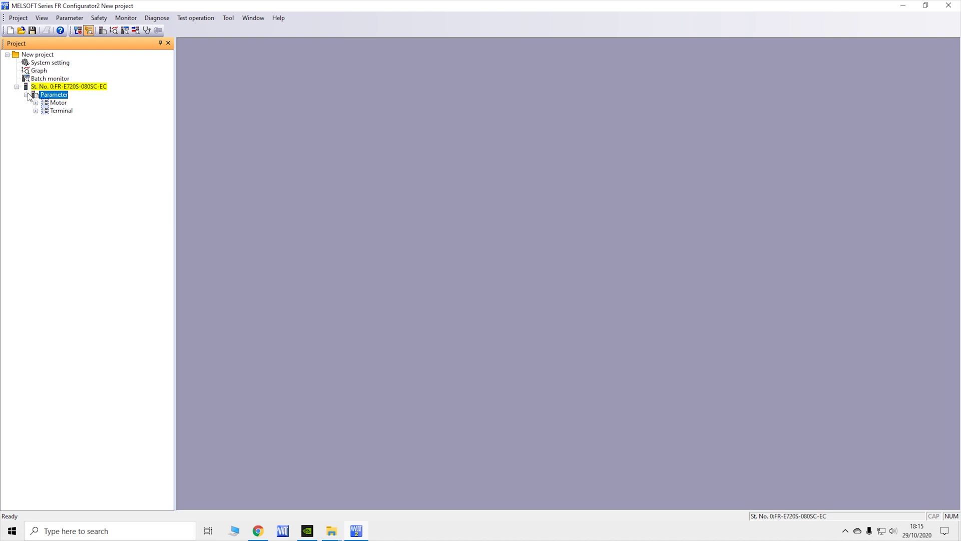
double_click(59, 95)
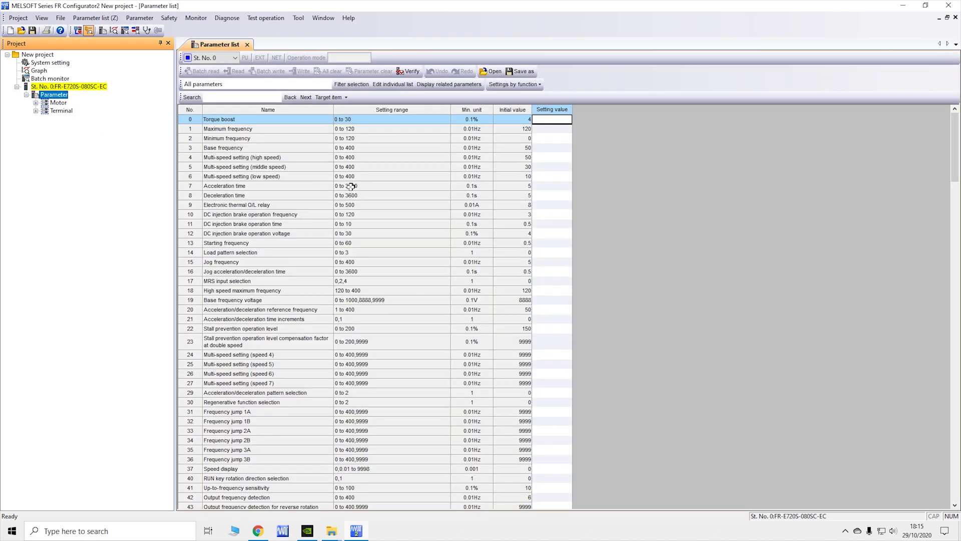
scroll(484, 276, down, 2)
scroll(485, 276, up, 2)
Step: Connect online to the inverter and batch read all its parameter settings into the list
click(78, 30)
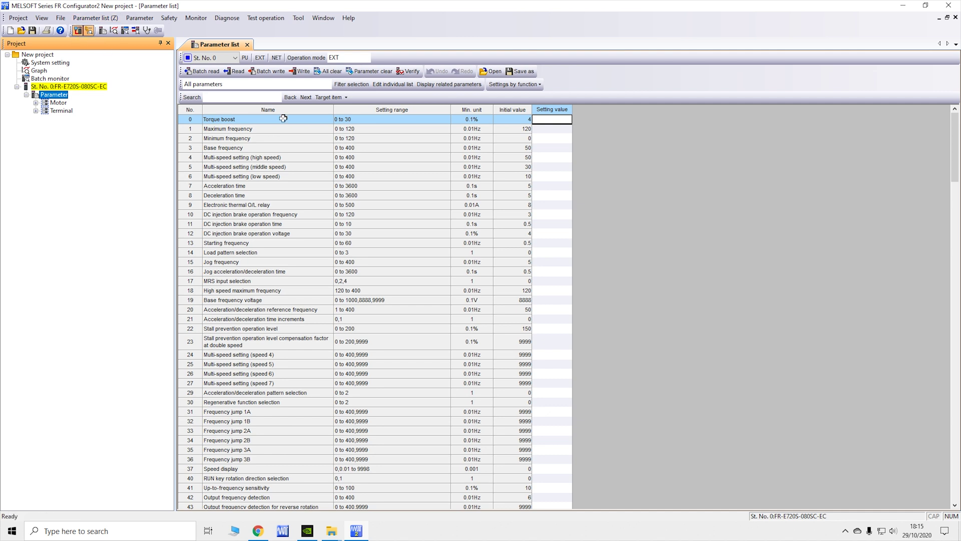
click(211, 73)
click(485, 285)
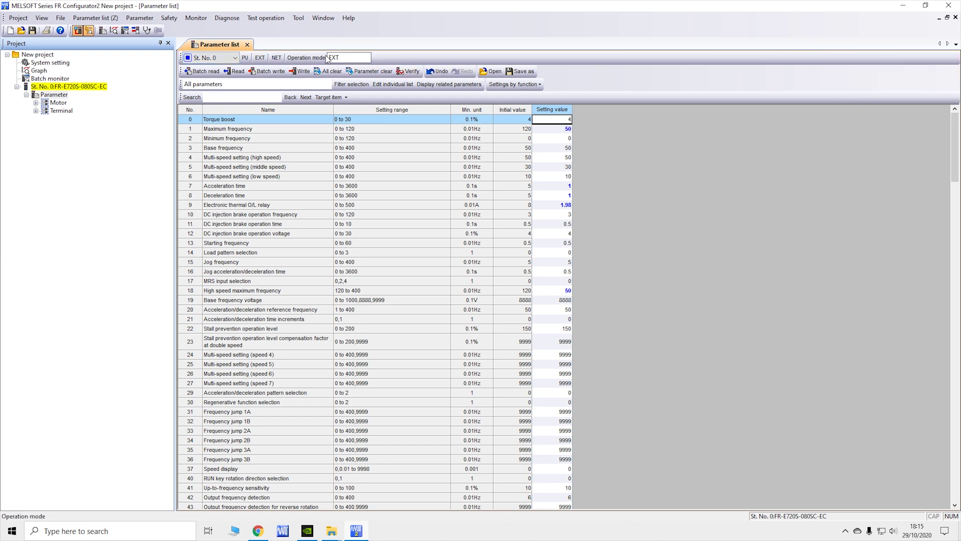
Step: Try switching the inverter's operation mode to NET, dismiss the message and set the mode to PU
click(259, 57)
click(276, 57)
click(276, 58)
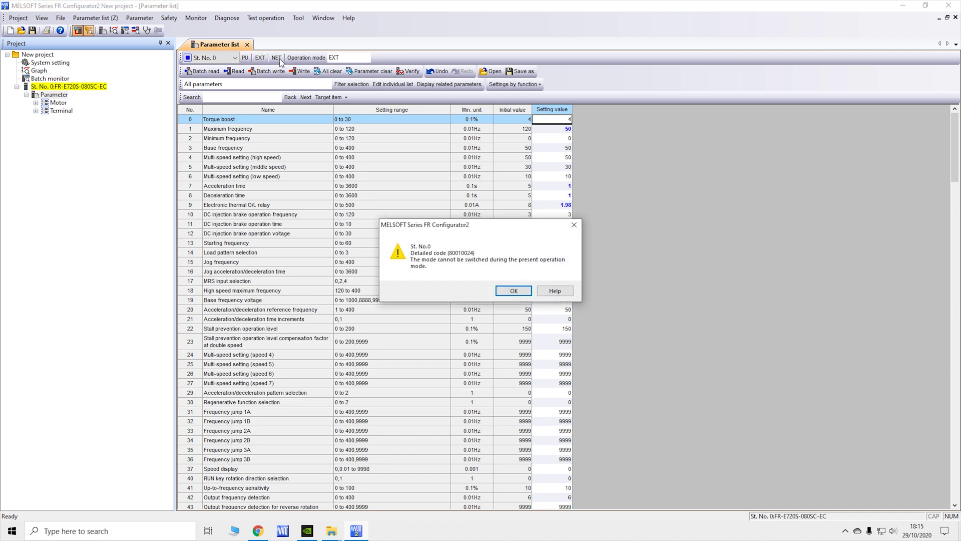
click(573, 225)
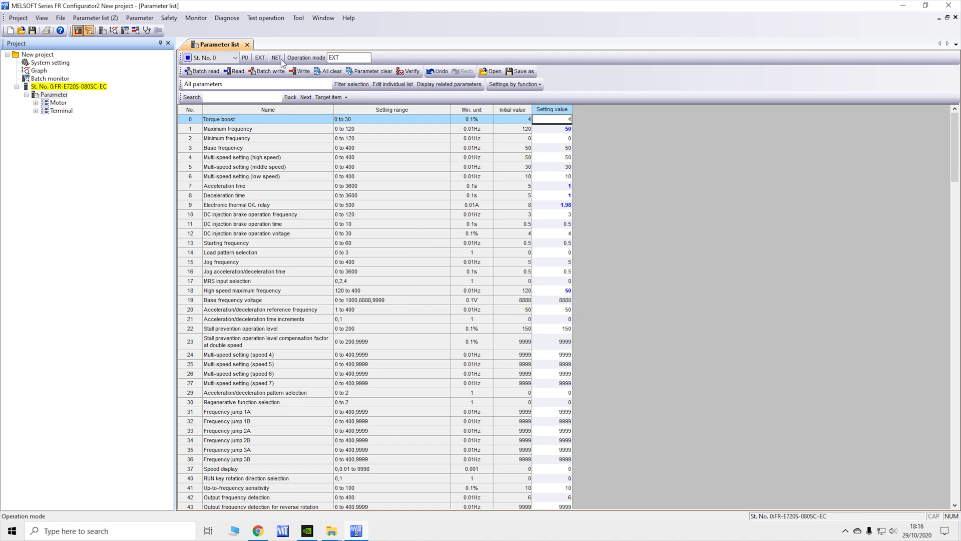
click(246, 57)
Step: Look through the parameter list and compare the setting values with the initial values
scroll(549, 459, down, 20)
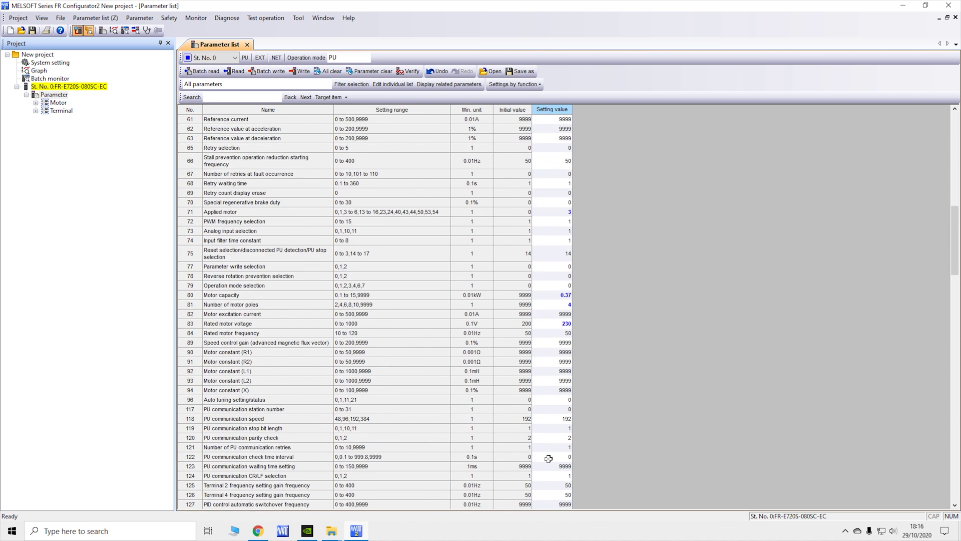
scroll(549, 459, up, 14)
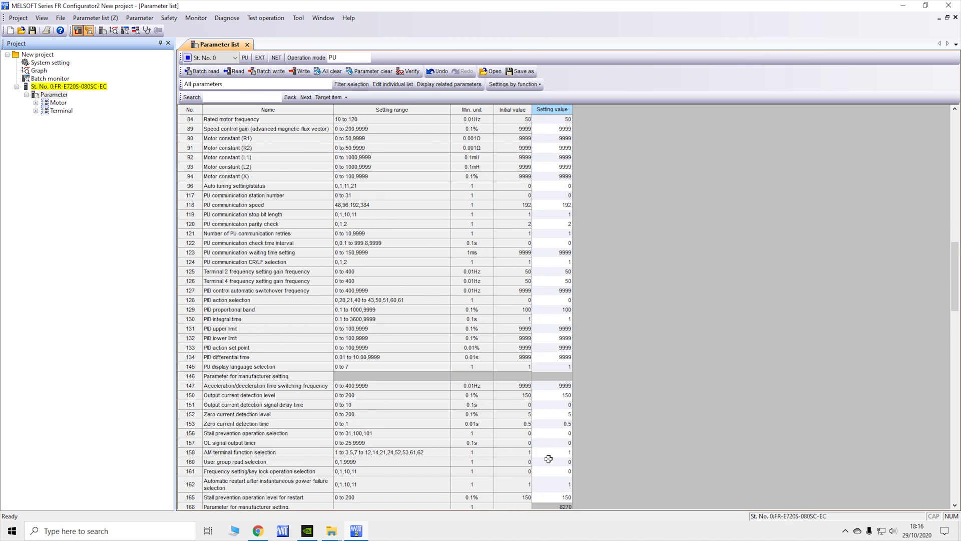
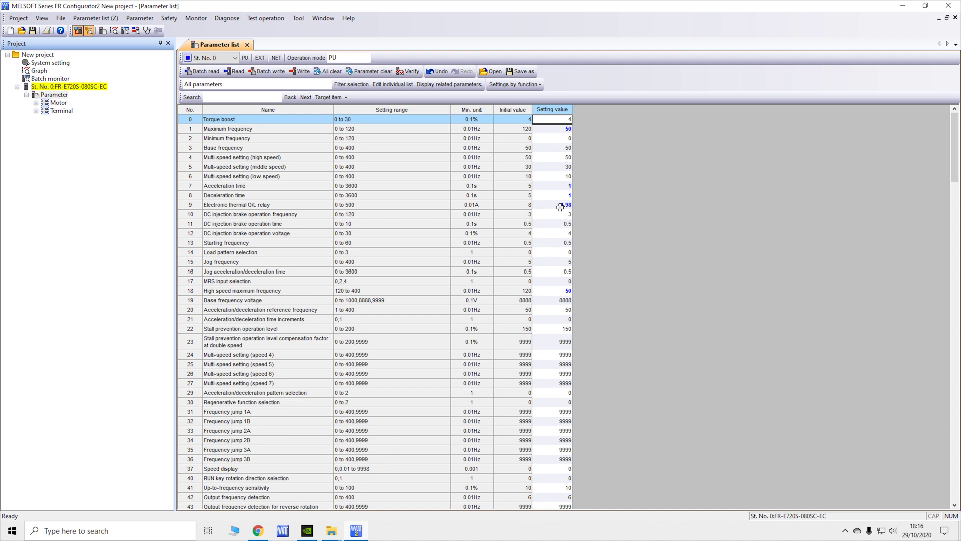
scroll(559, 206, down, 15)
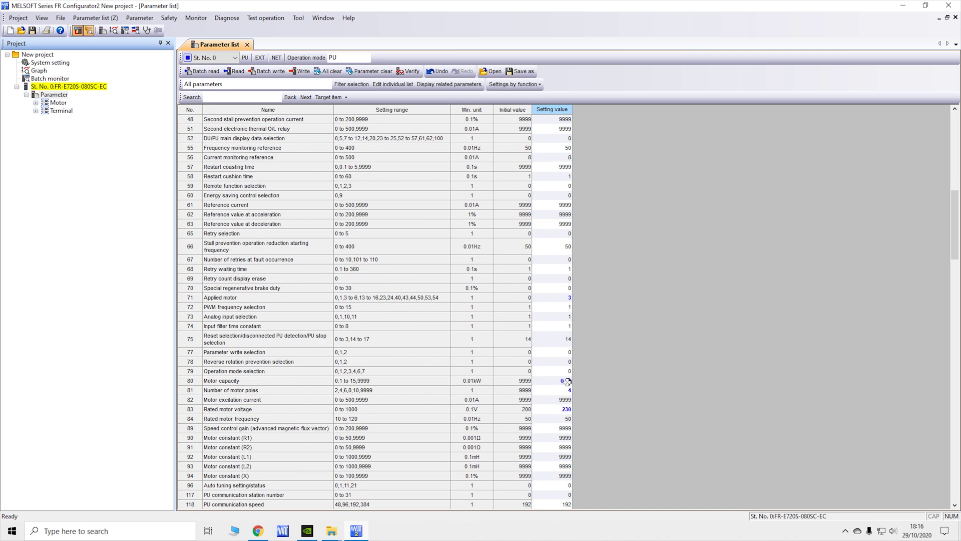
scroll(566, 382, down, 2)
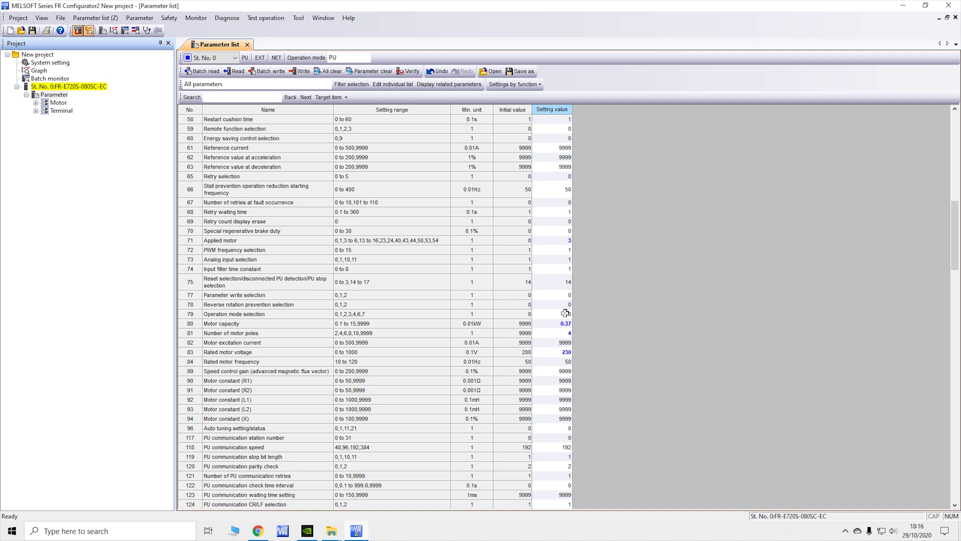
scroll(541, 399, up, 15)
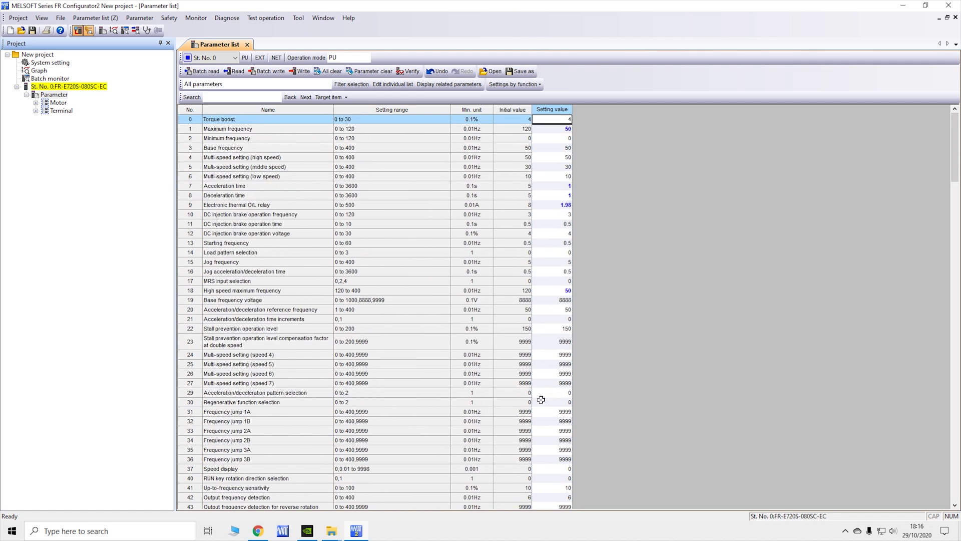
scroll(241, 232, down, 20)
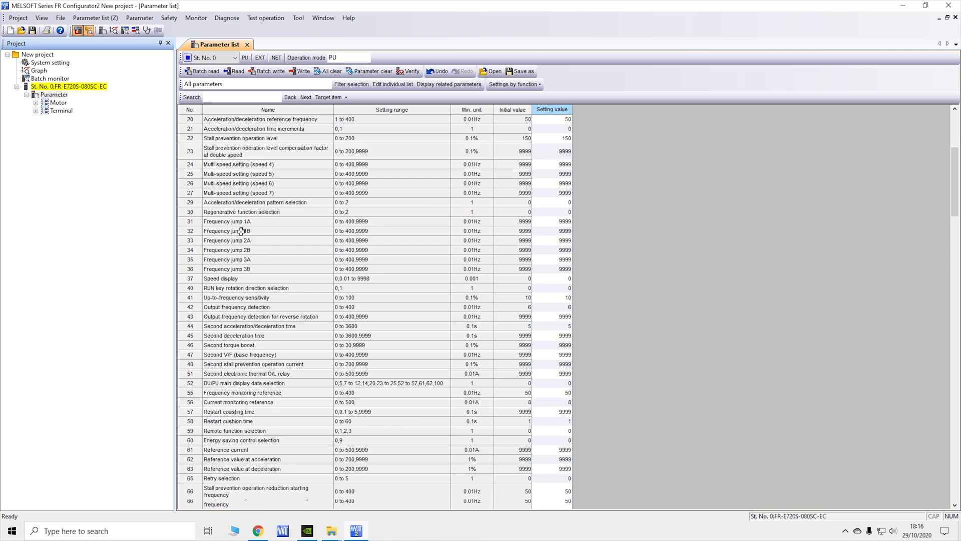
scroll(241, 231, down, 8)
scroll(241, 232, up, 20)
scroll(242, 232, up, 6)
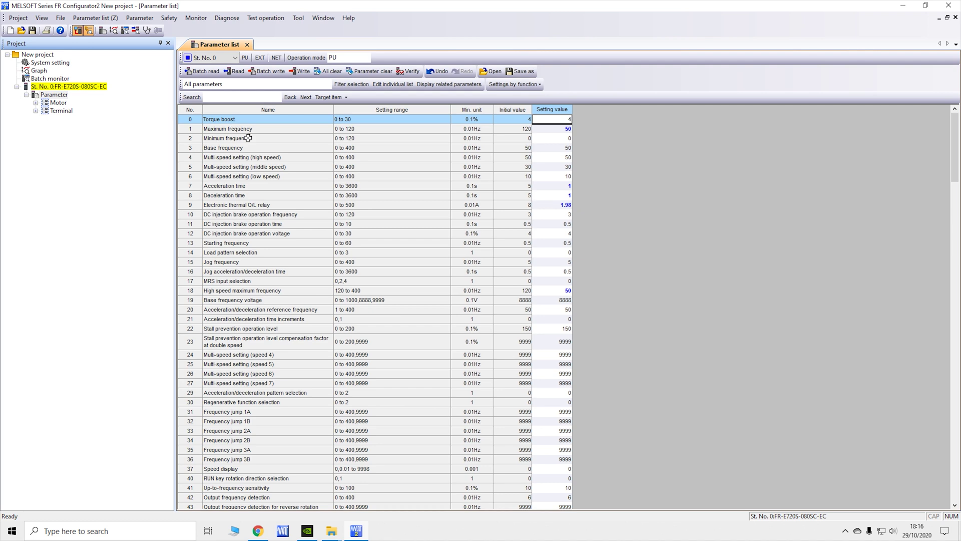
Step: Open the help for Pr. 14 Load pattern selection in a maximized window and read its settings, load applications and notes
click(237, 253)
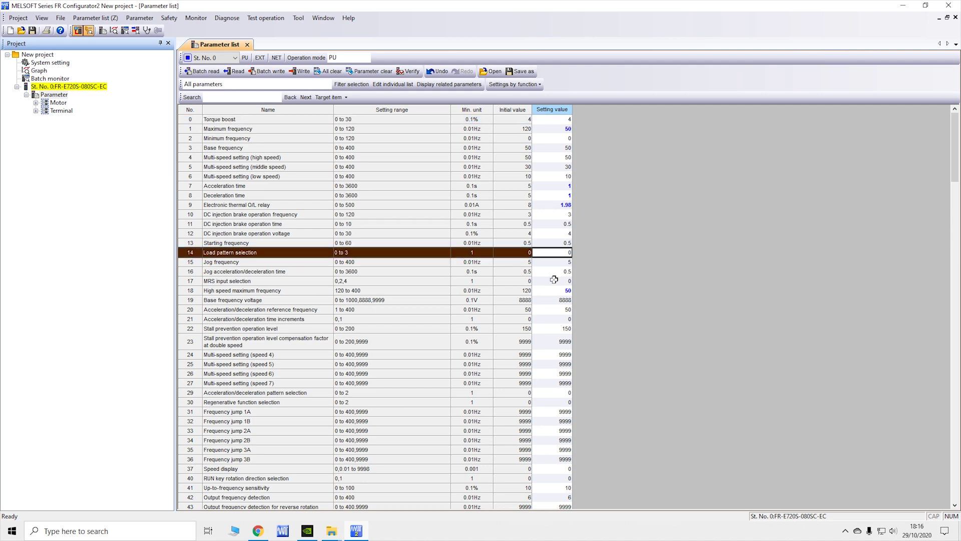
key(F1)
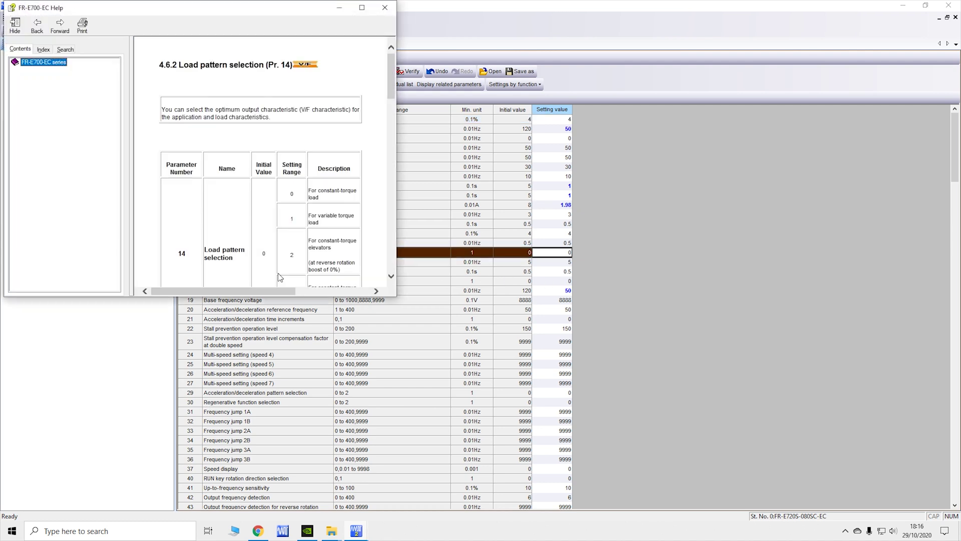
click(362, 7)
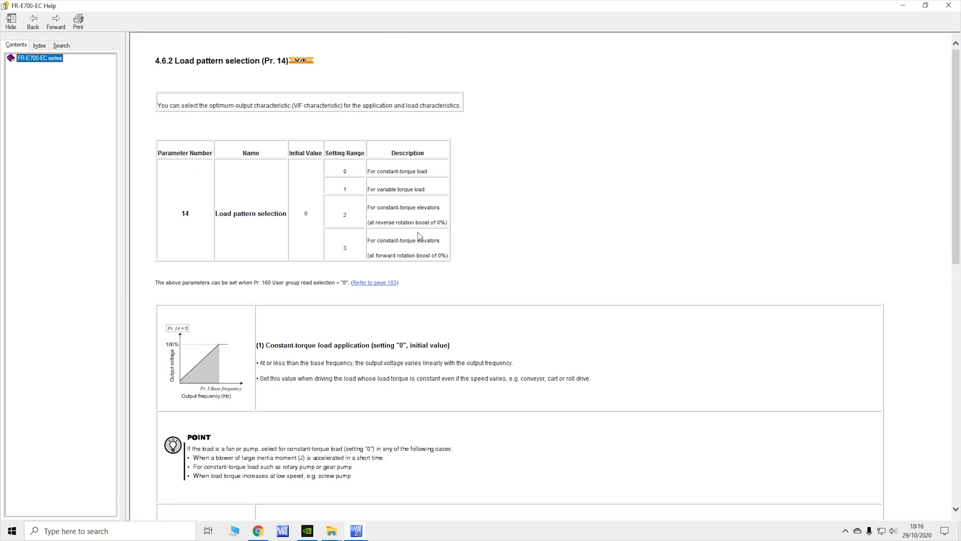
scroll(419, 236, down, 10)
scroll(420, 236, up, 10)
scroll(422, 181, down, 5)
scroll(327, 186, up, 4)
scroll(328, 186, up, 1)
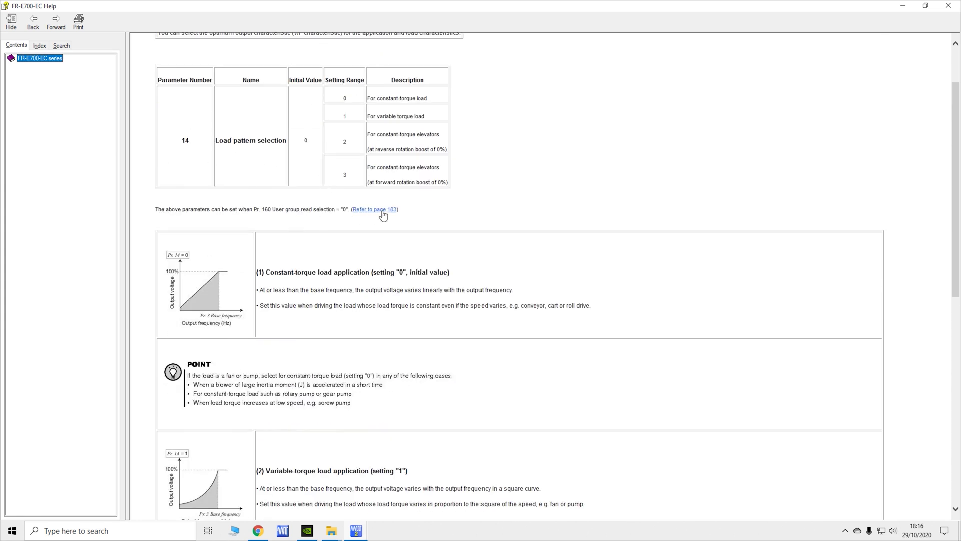
scroll(229, 394, down, 8)
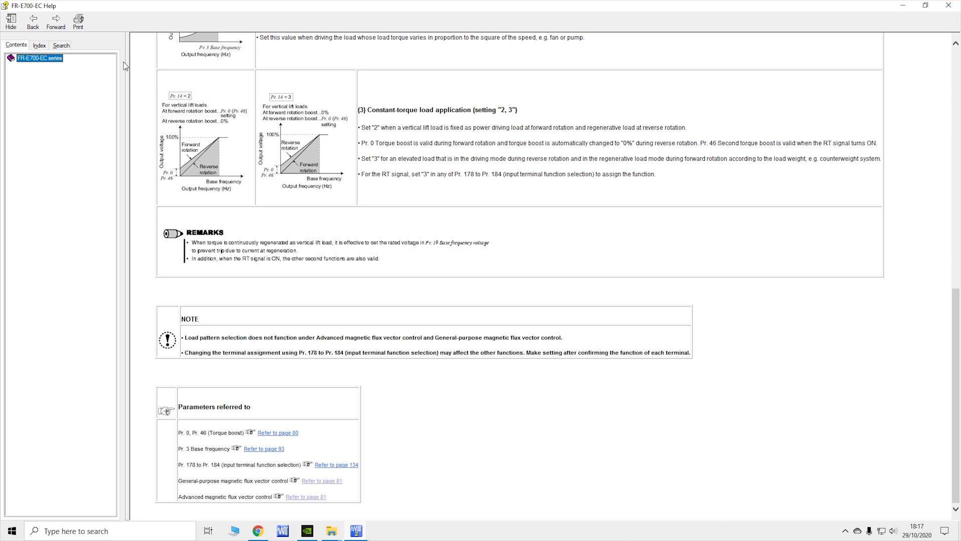
Step: Hide the help's navigation pane, return to the start of the Load pattern selection page and close the help
click(39, 45)
click(15, 45)
click(10, 22)
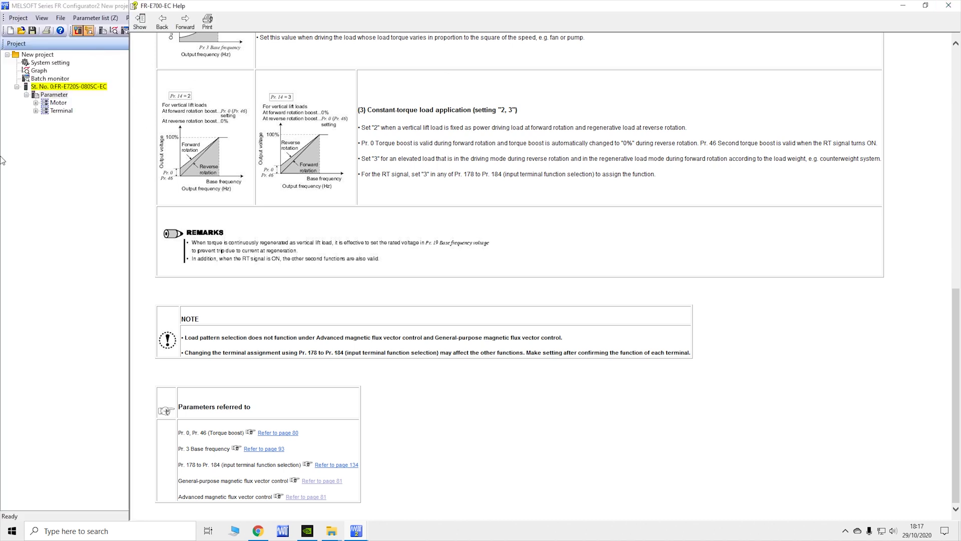
scroll(415, 249, up, 15)
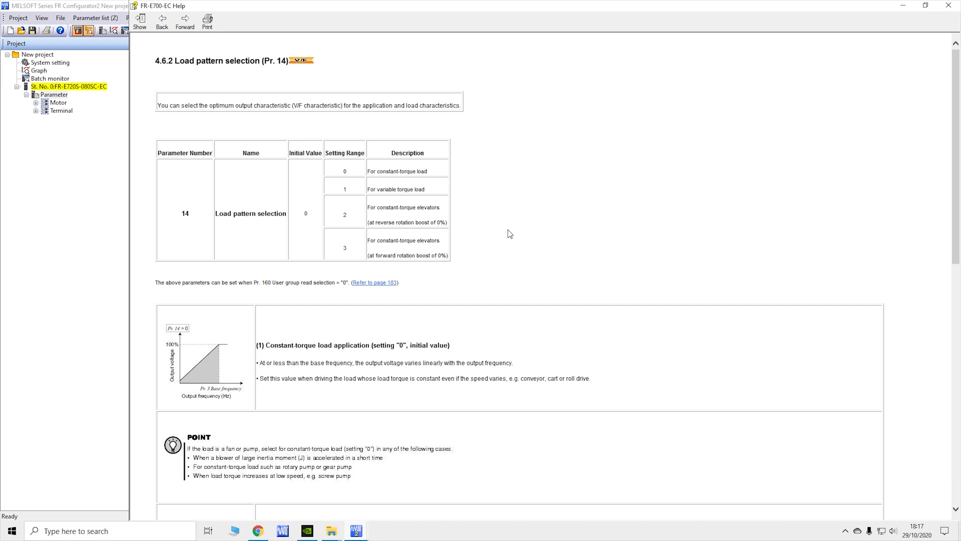
click(951, 6)
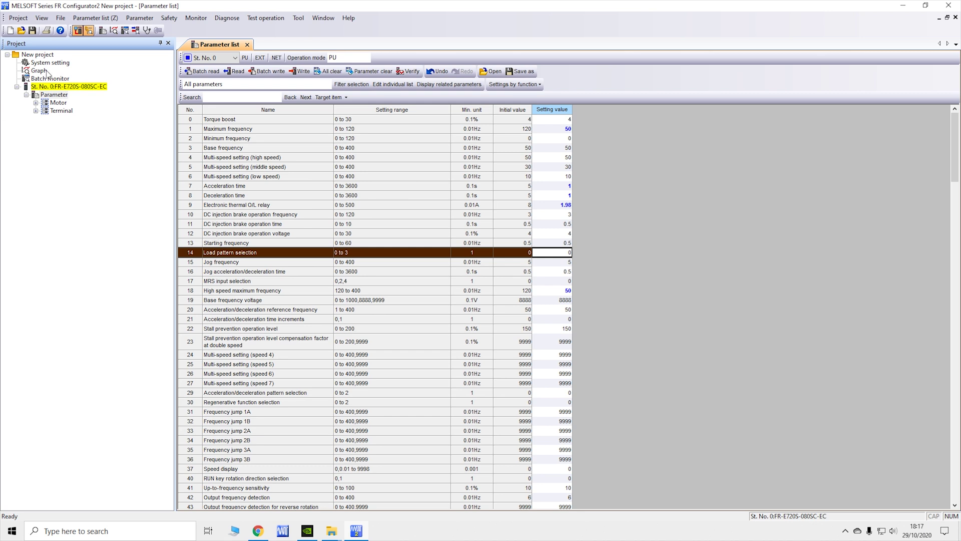
click(903, 5)
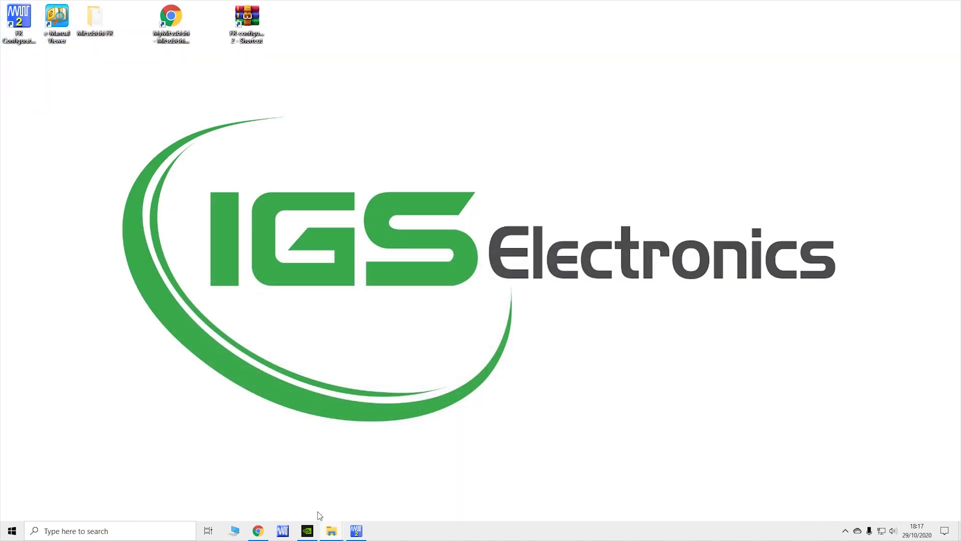
click(356, 532)
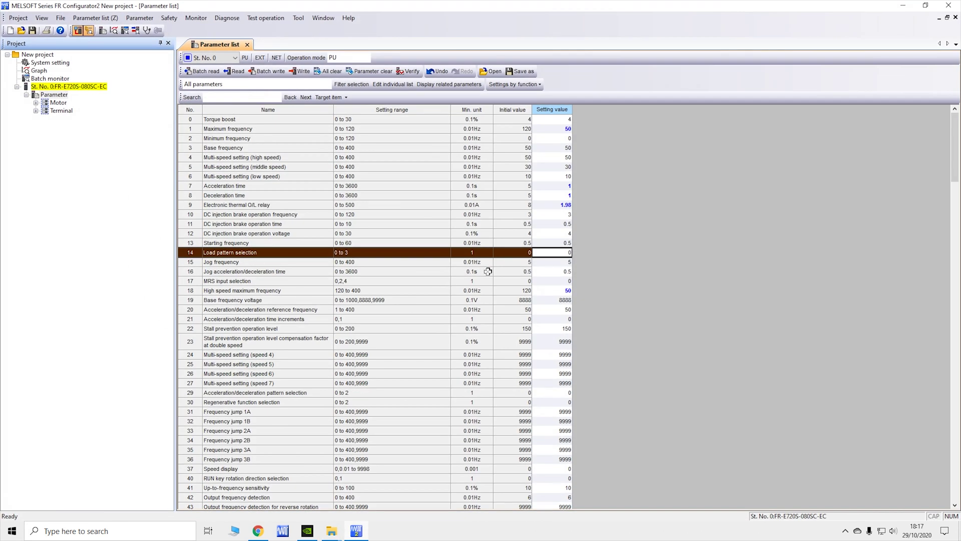
Step: View the help for Pr. 40 RUN key rotation direction selection and close it
scroll(377, 284, down, 6)
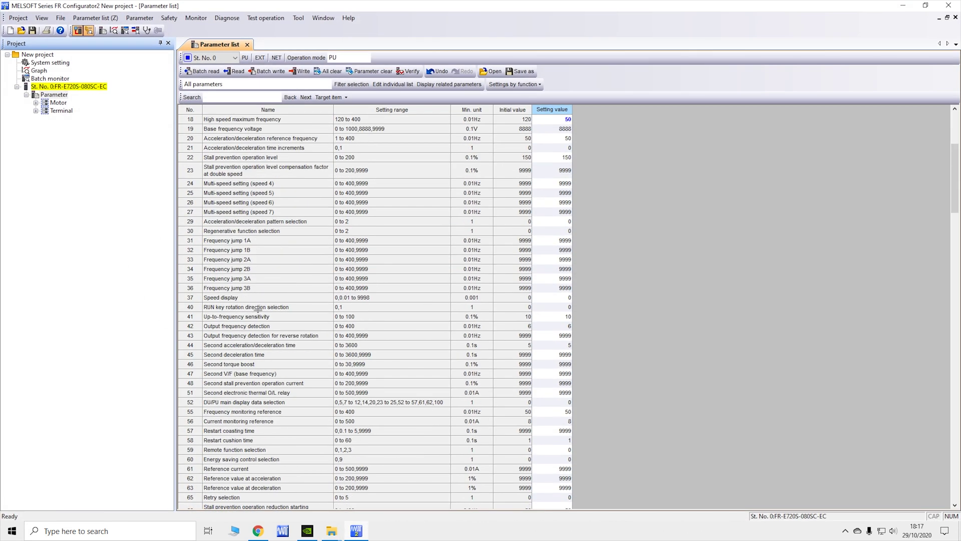
double_click(258, 307)
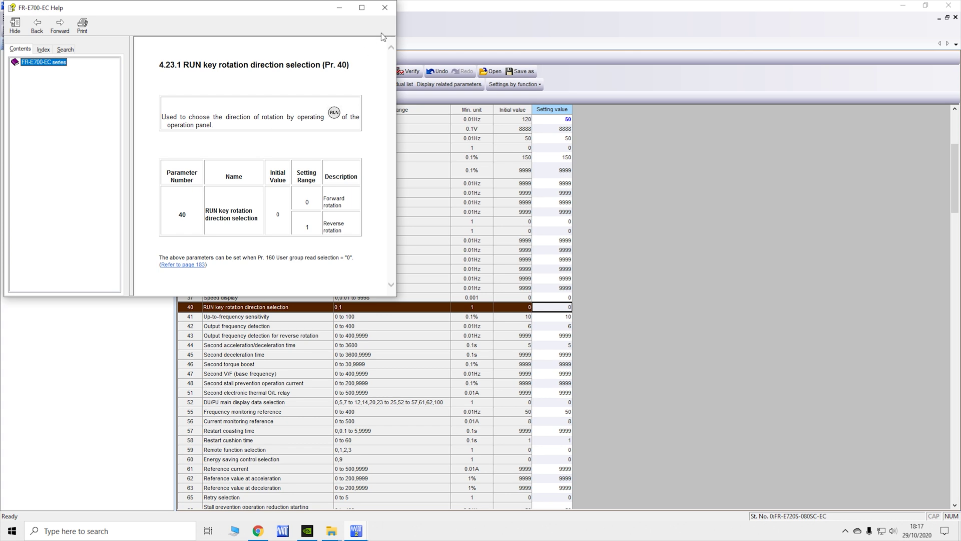
click(385, 8)
Step: Find Pr. 96 Auto tuning setting/status in the parameter list and open its help page
scroll(317, 275, down, 10)
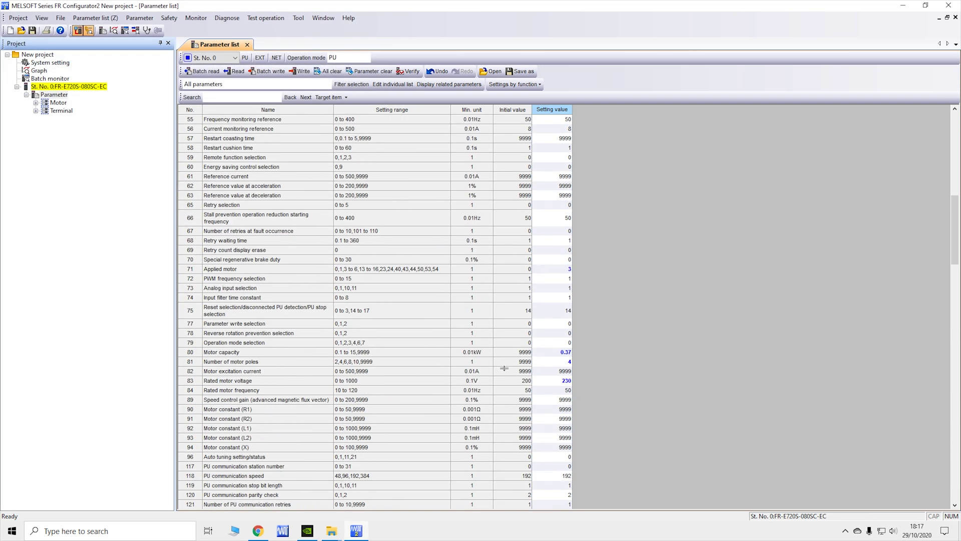
scroll(265, 346, down, 4)
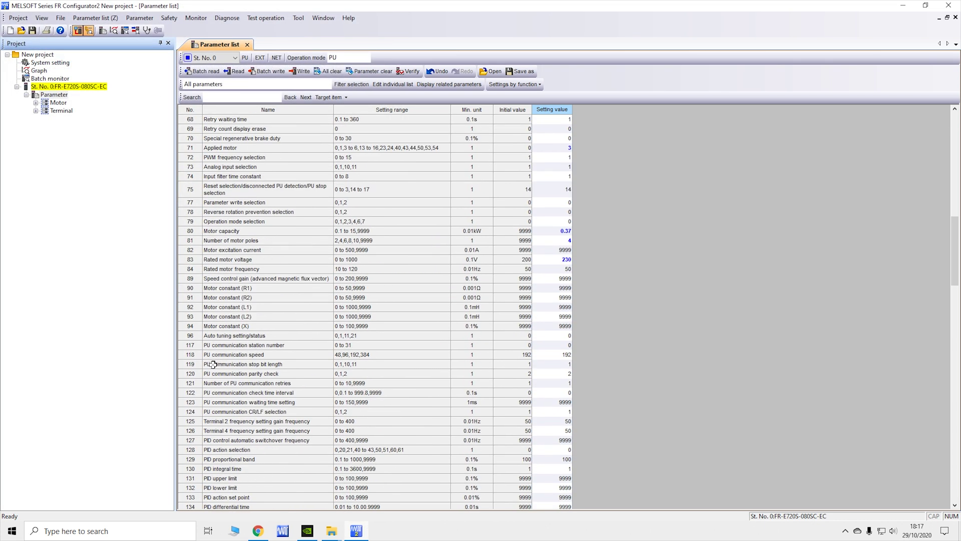
double_click(238, 336)
scroll(224, 201, down, 5)
scroll(223, 202, up, 5)
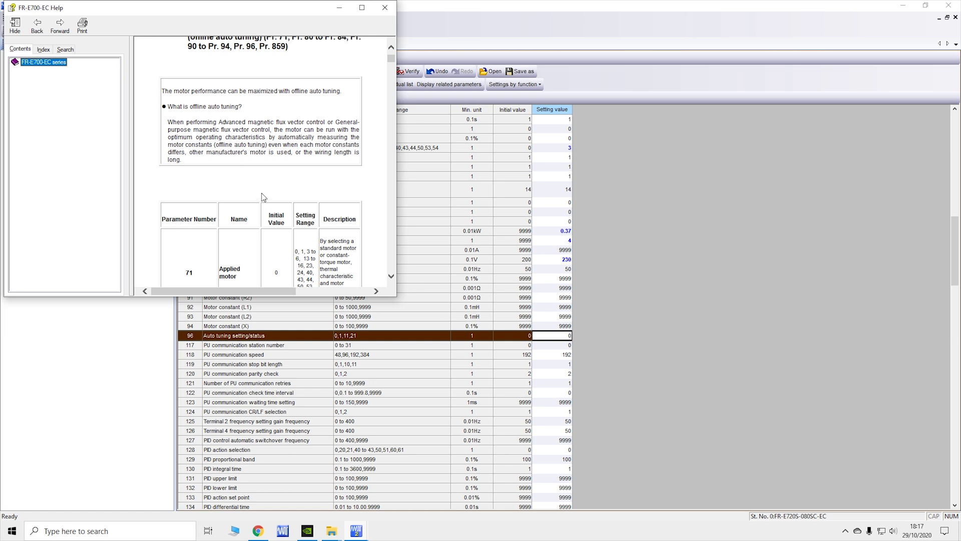
Step: Read the offline auto tuning help for its related parameters, setting procedure, tuning execution and Pr. 96 status displays
scroll(262, 196, down, 10)
scroll(248, 151, down, 6)
scroll(248, 151, up, 3)
scroll(249, 151, down, 3)
scroll(248, 151, down, 3)
scroll(281, 180, down, 5)
scroll(279, 178, down, 3)
scroll(278, 177, down, 5)
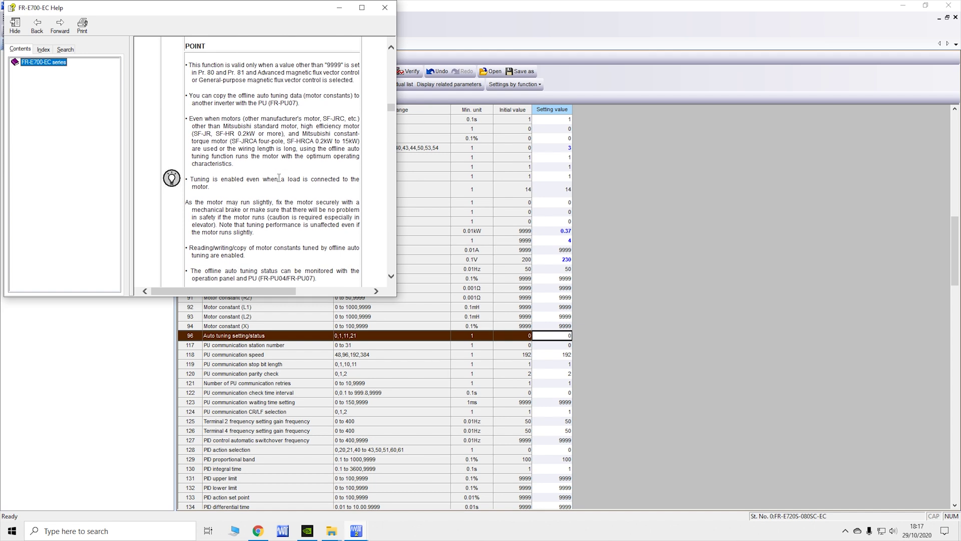
scroll(279, 178, down, 10)
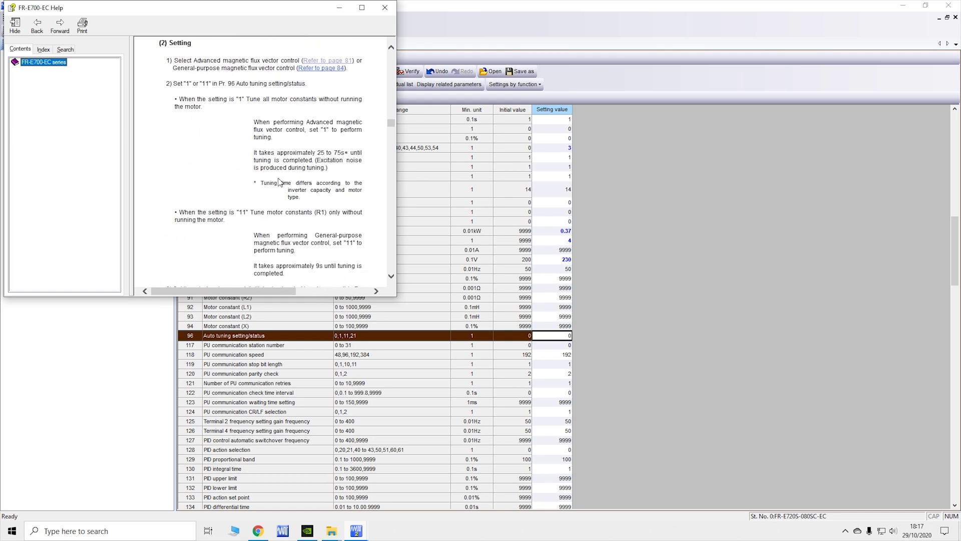
scroll(274, 177, down, 10)
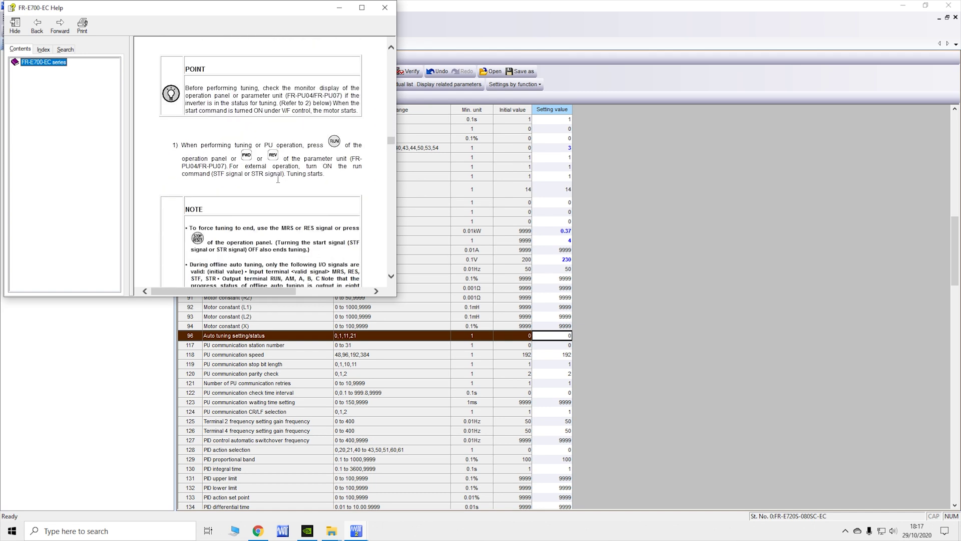
scroll(277, 178, down, 10)
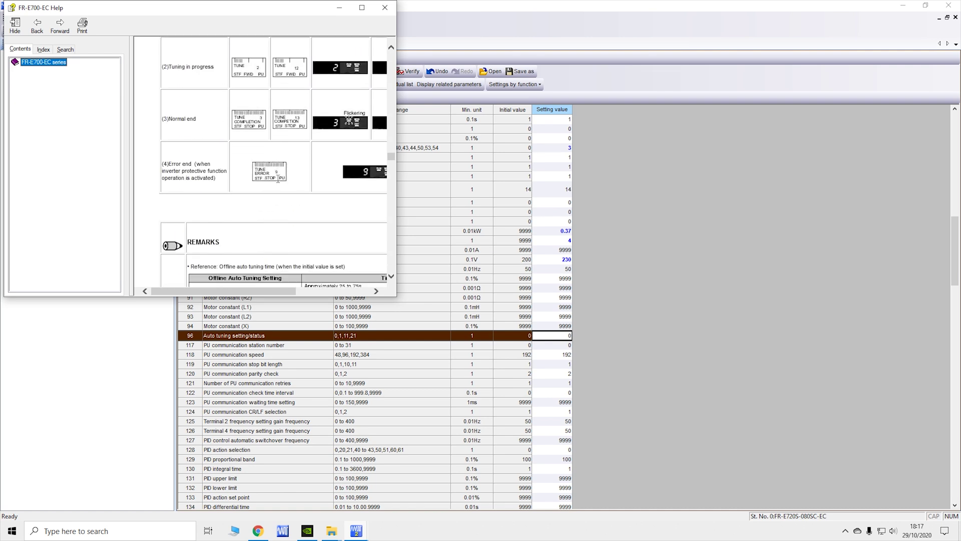
scroll(278, 178, up, 6)
scroll(278, 178, down, 2)
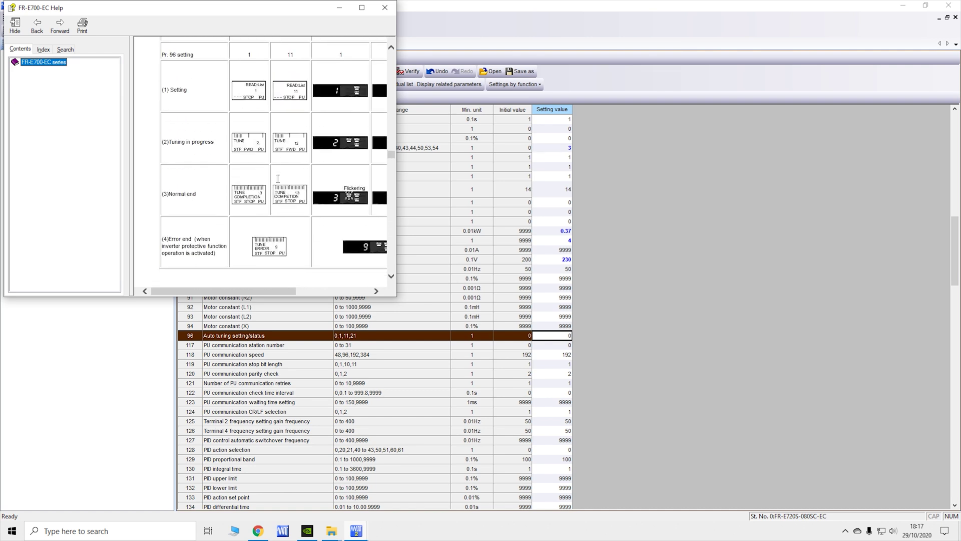
Step: Maximize the auto tuning help, review the motor constant tables and the Setting section, and close the help
click(360, 8)
scroll(388, 192, down, 10)
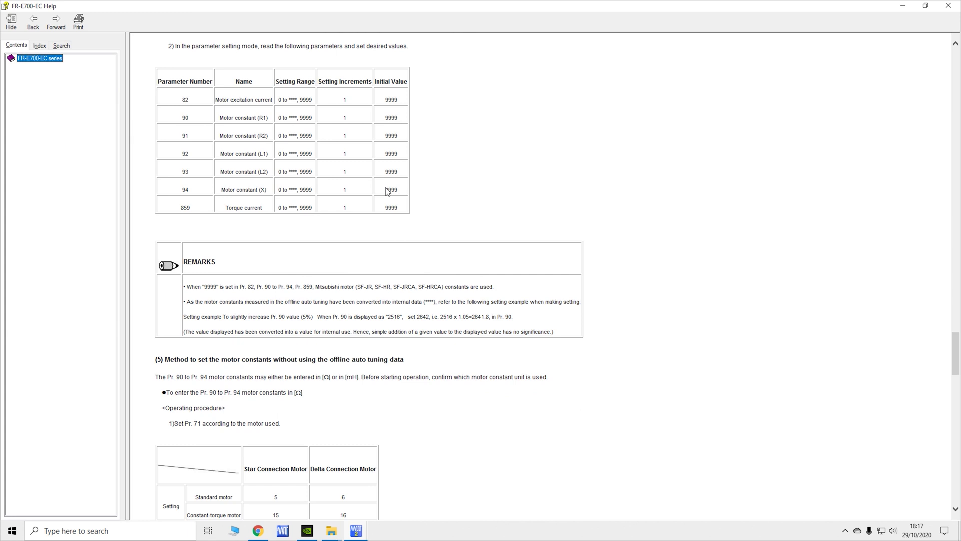
scroll(388, 192, down, 10)
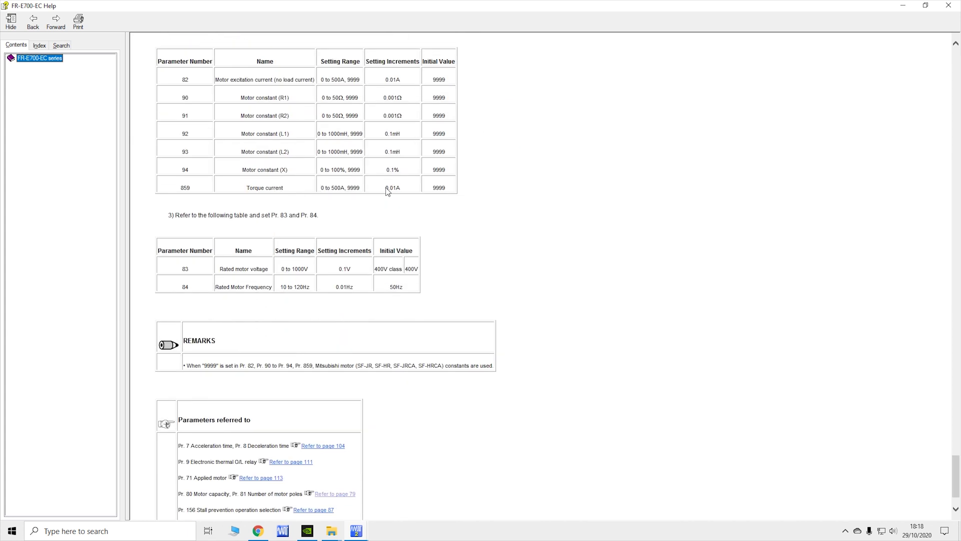
scroll(387, 192, up, 20)
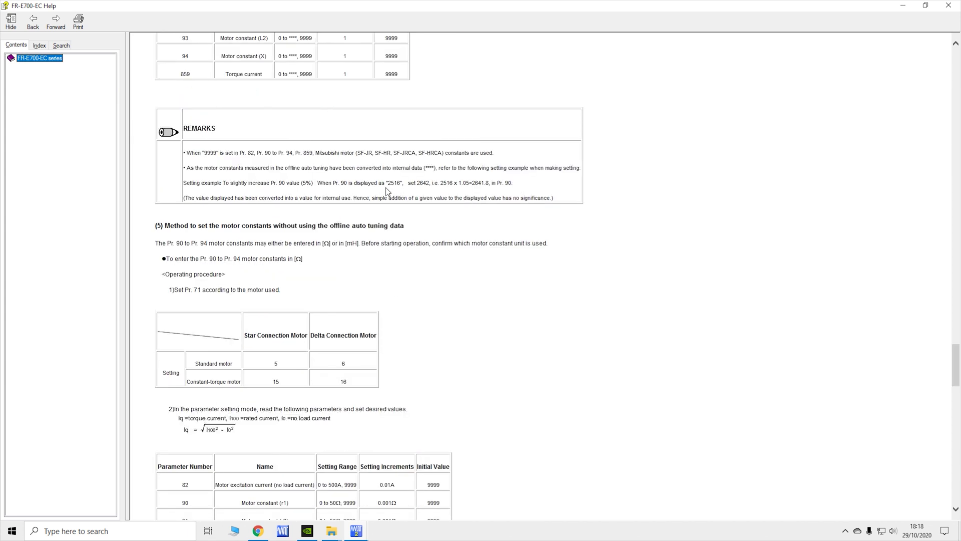
scroll(385, 188, up, 10)
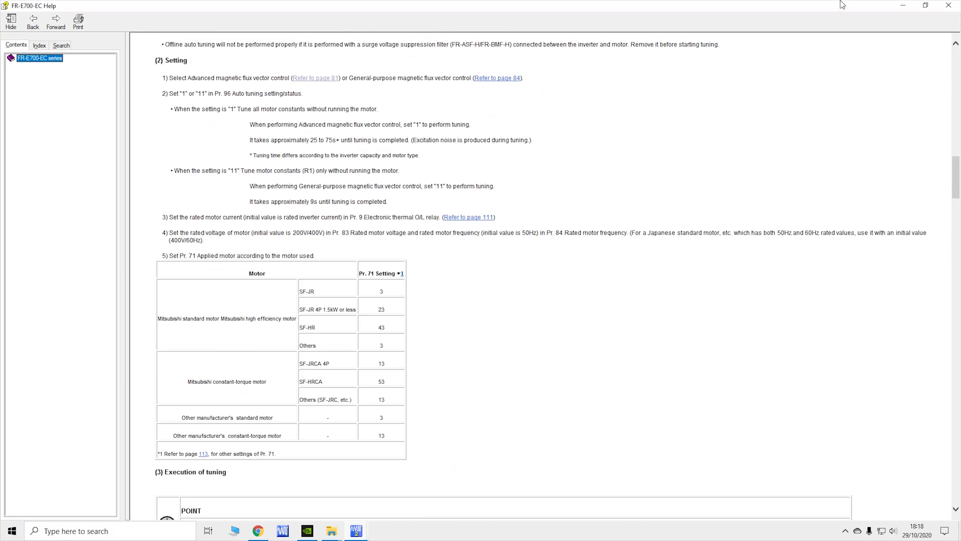
click(949, 6)
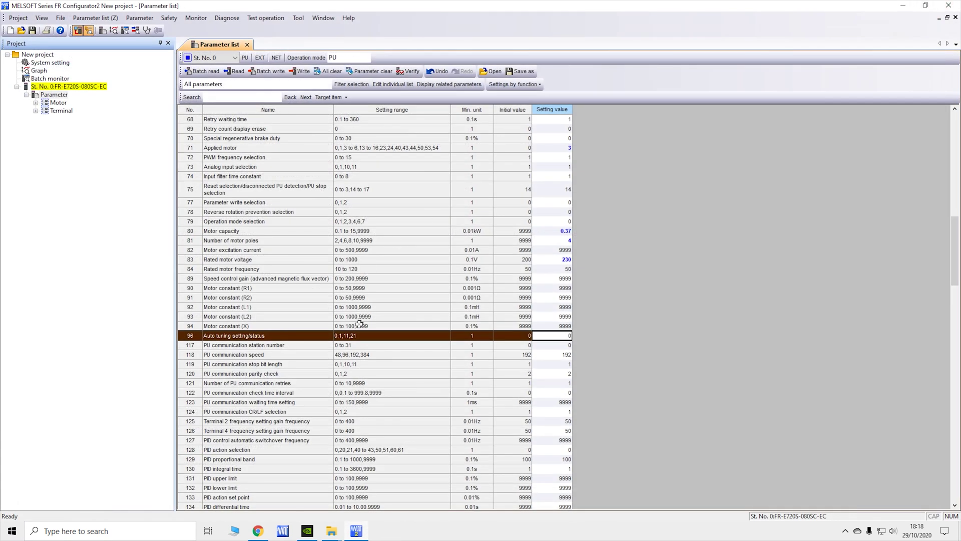
Step: Clear all the inverter's parameters, read them back to refresh the display, and check the setting values through the list
scroll(383, 311, up, 1)
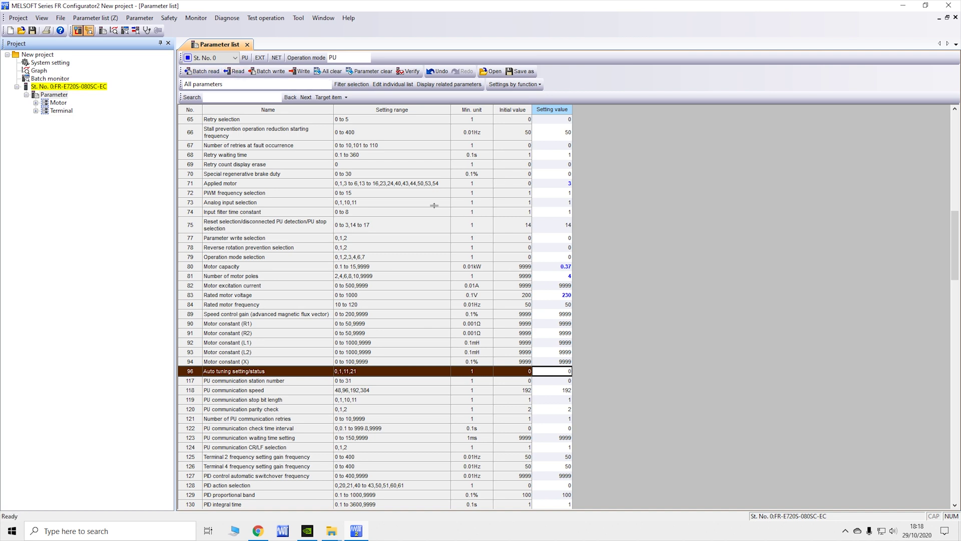
click(255, 185)
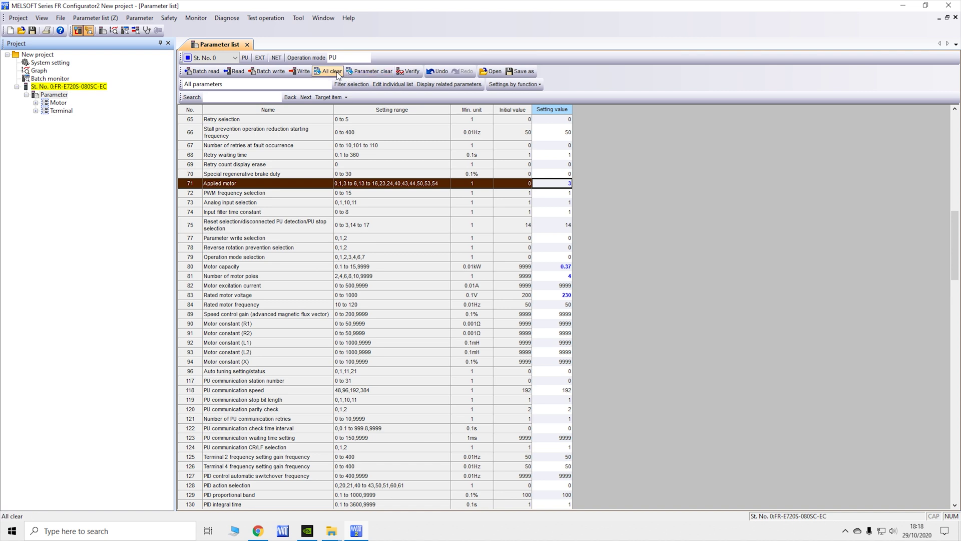
scroll(487, 266, up, 20)
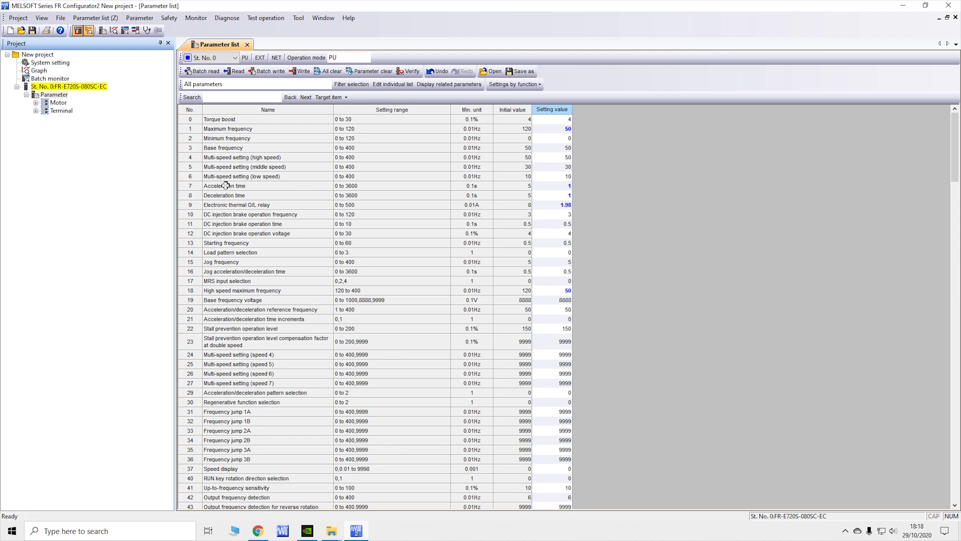
click(328, 71)
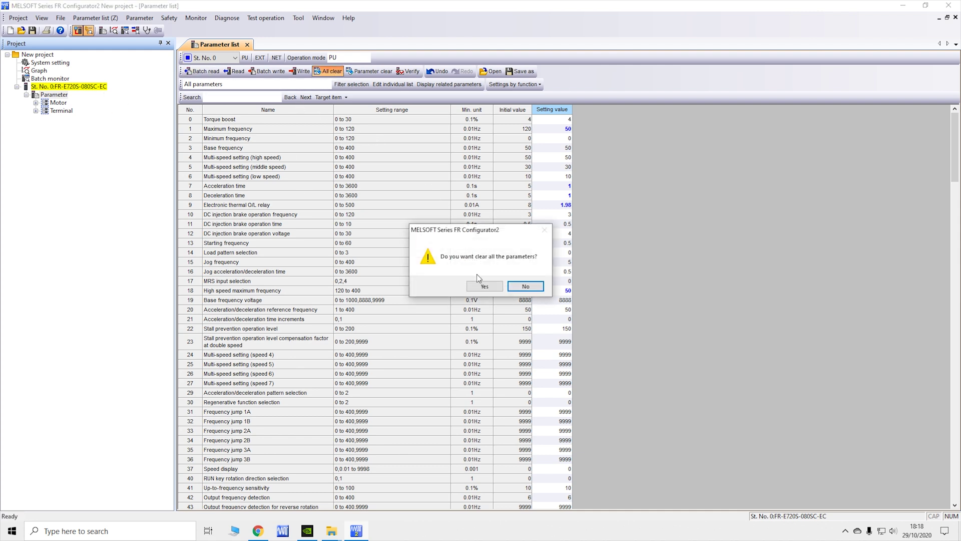
click(484, 286)
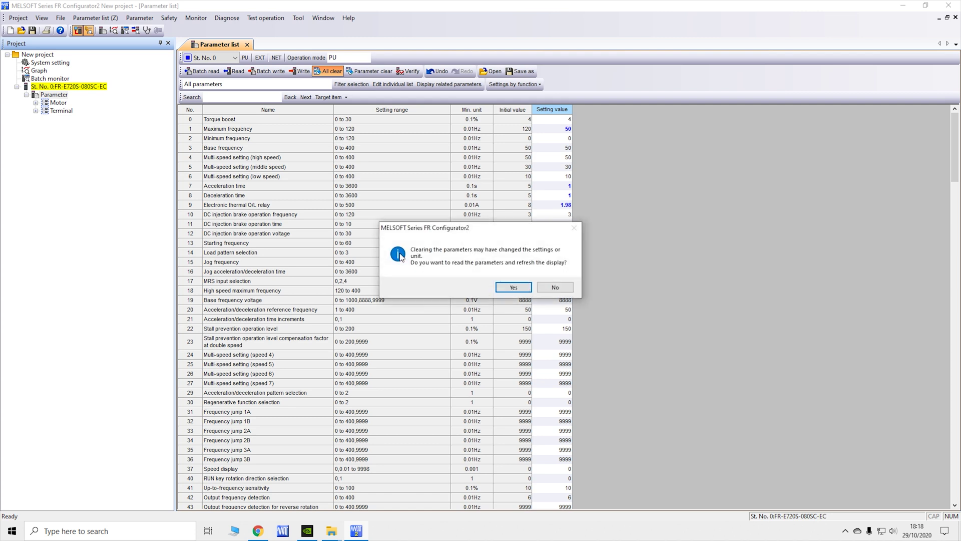
click(530, 291)
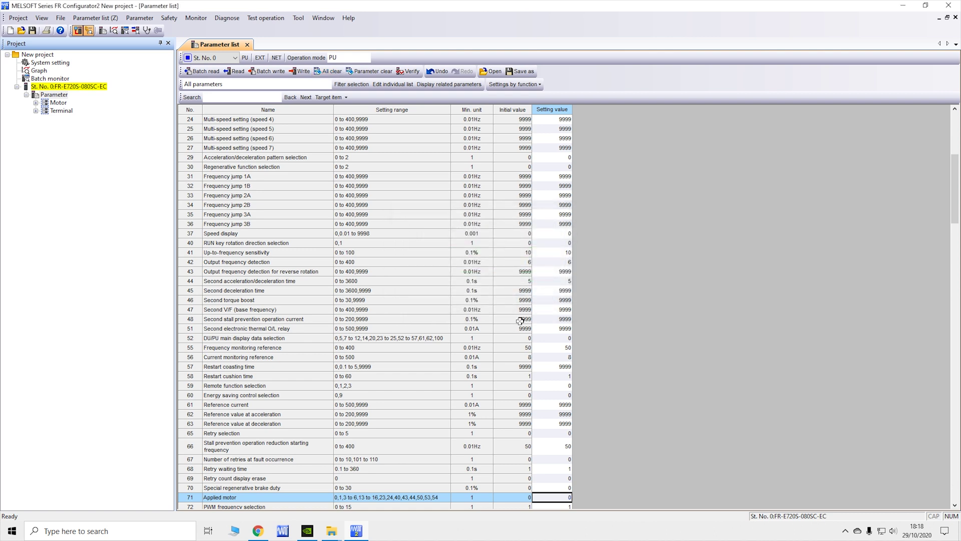
scroll(519, 321, up, 5)
scroll(519, 322, up, 3)
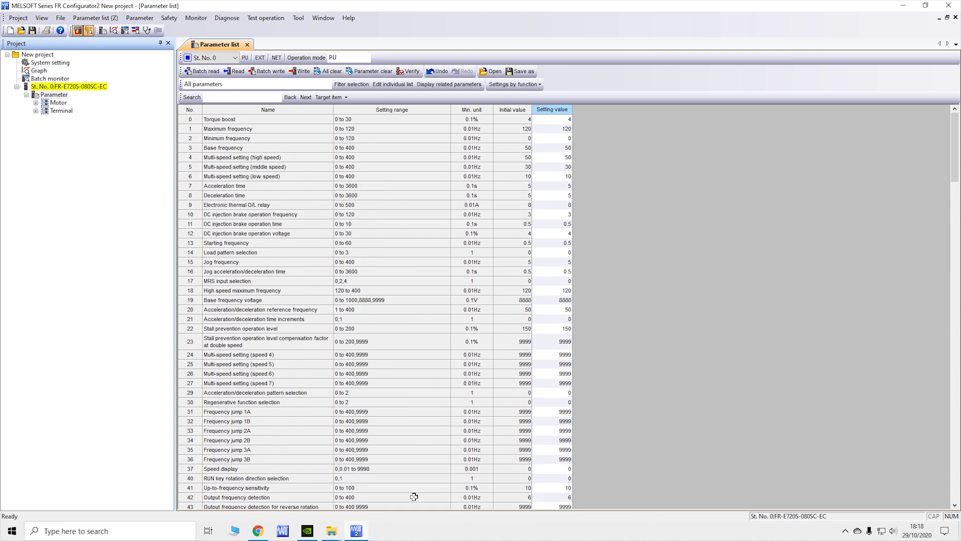
scroll(398, 376, down, 20)
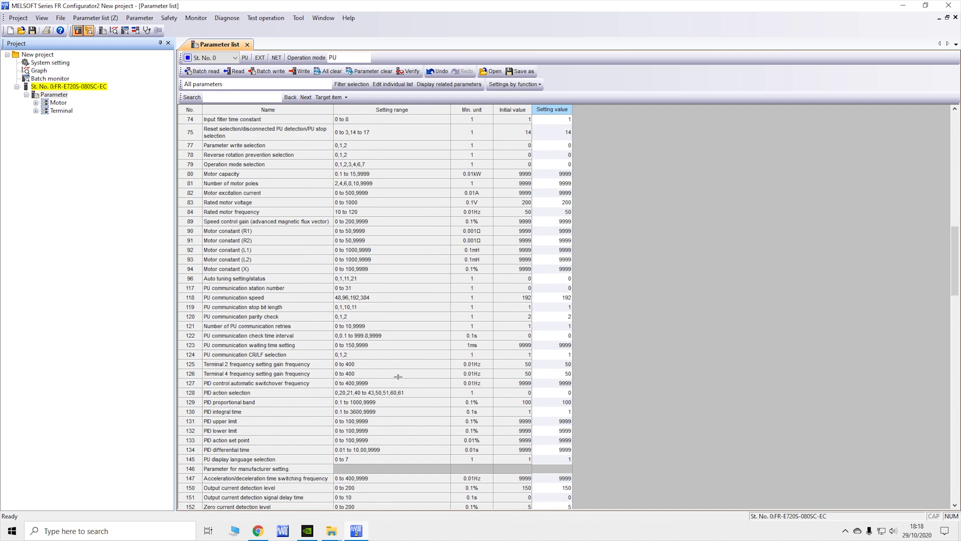
scroll(398, 376, down, 16)
scroll(399, 375, up, 8)
scroll(398, 375, up, 20)
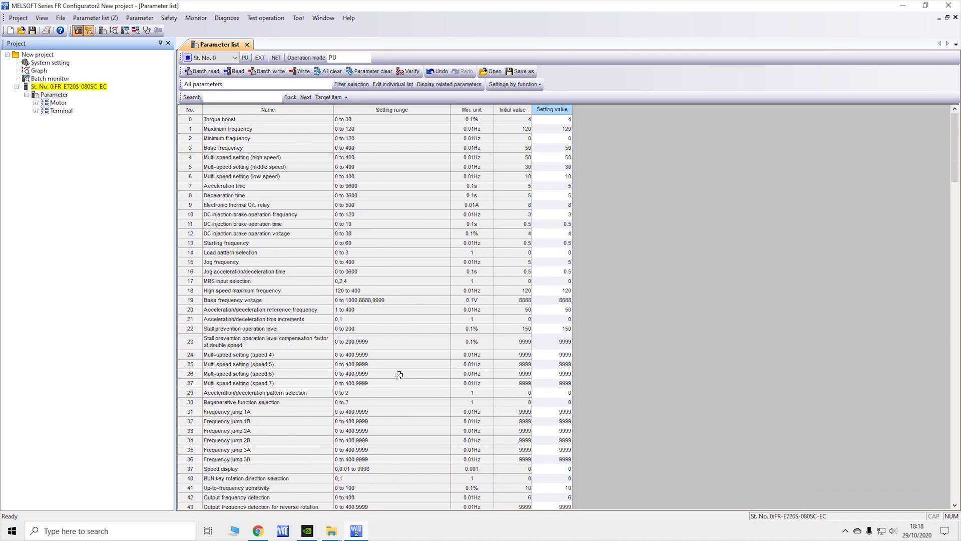
Step: Load the saved parameter file drive 1.pr4 from the Mitsubishi FR folder and review its setting values, including the motor constants
click(495, 72)
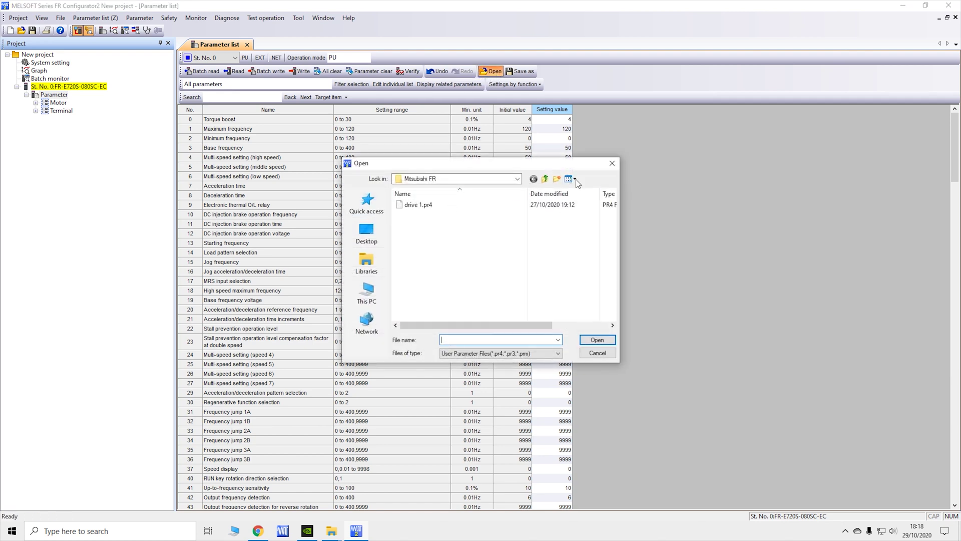
click(612, 163)
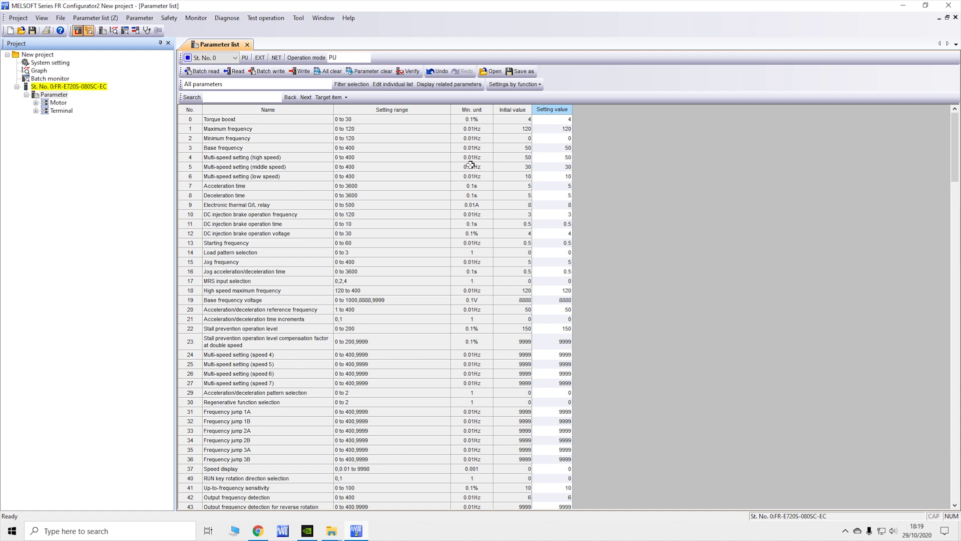
click(488, 72)
click(419, 205)
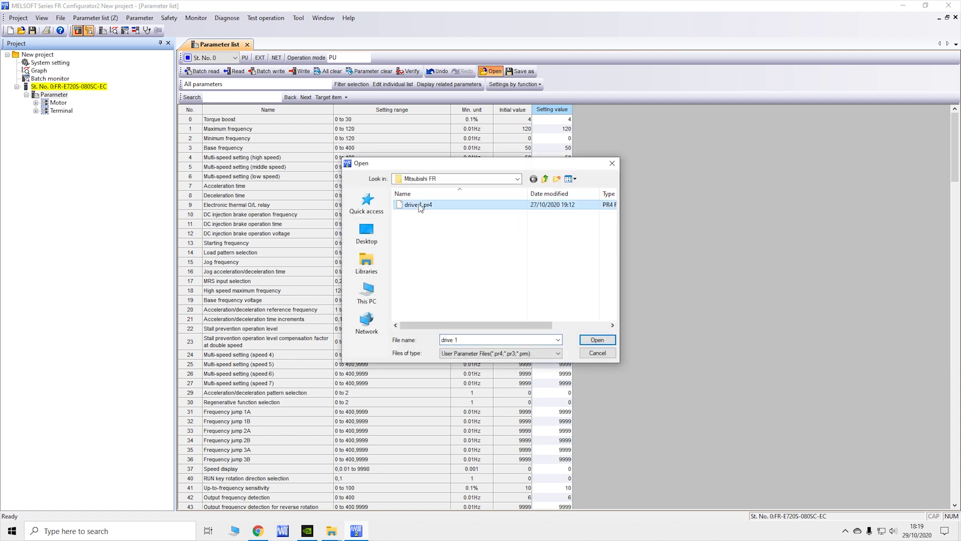
click(597, 340)
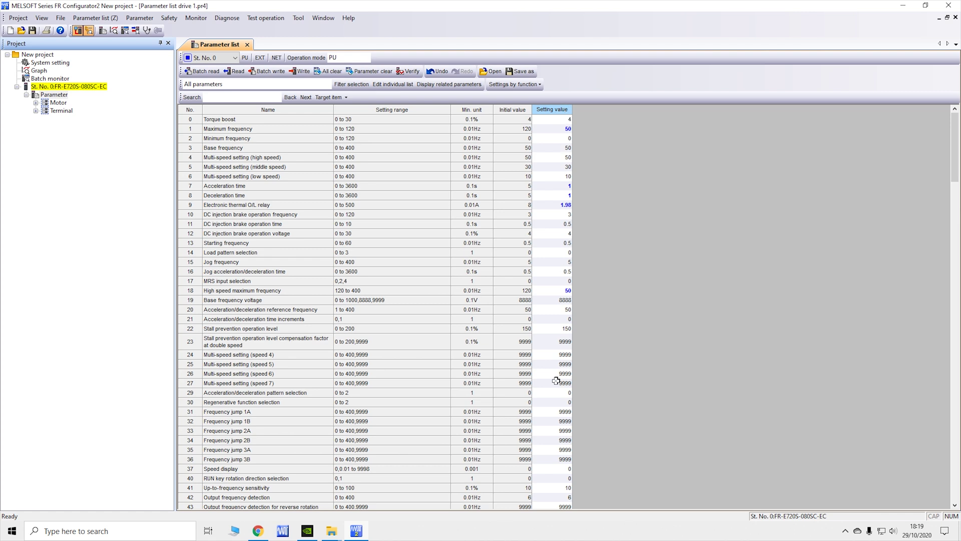
scroll(556, 380, down, 15)
scroll(555, 381, down, 7)
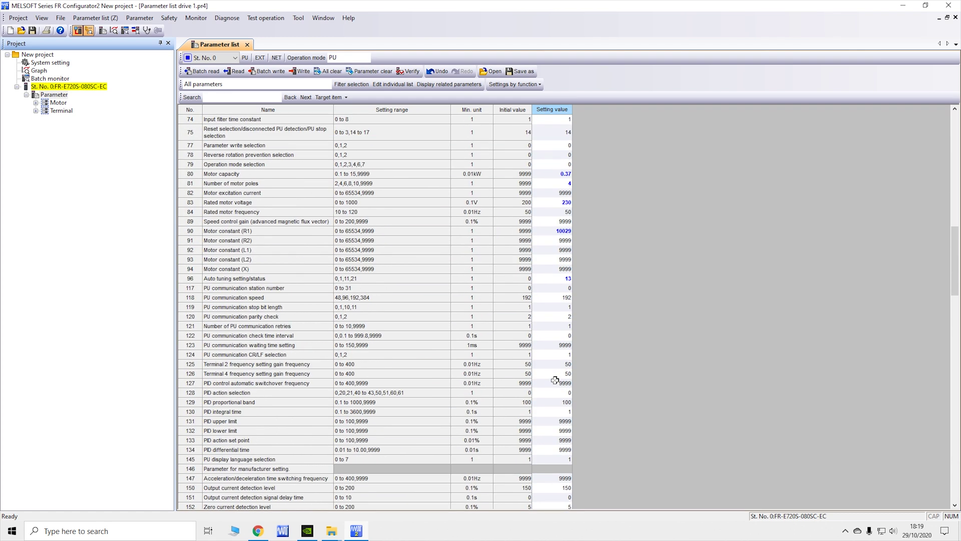
scroll(555, 381, down, 2)
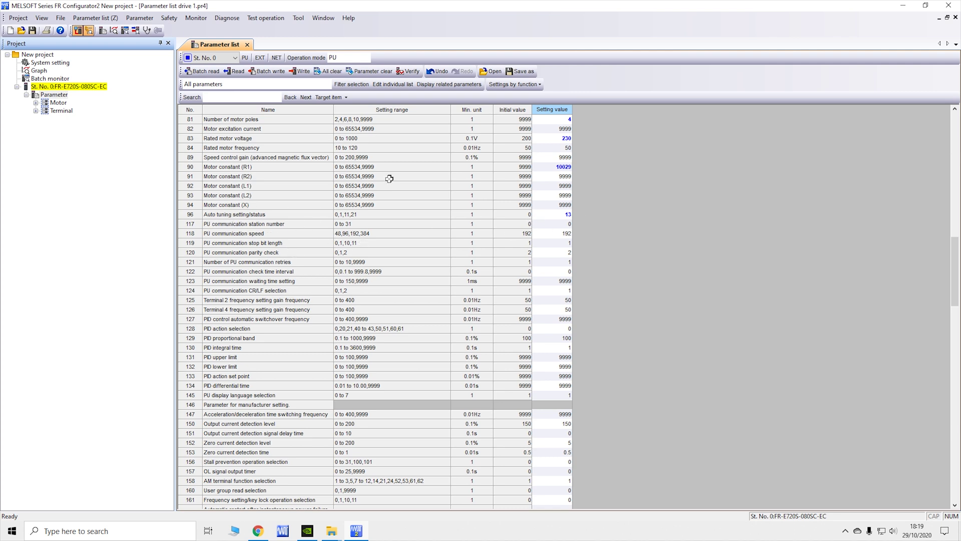
scroll(379, 223, up, 1)
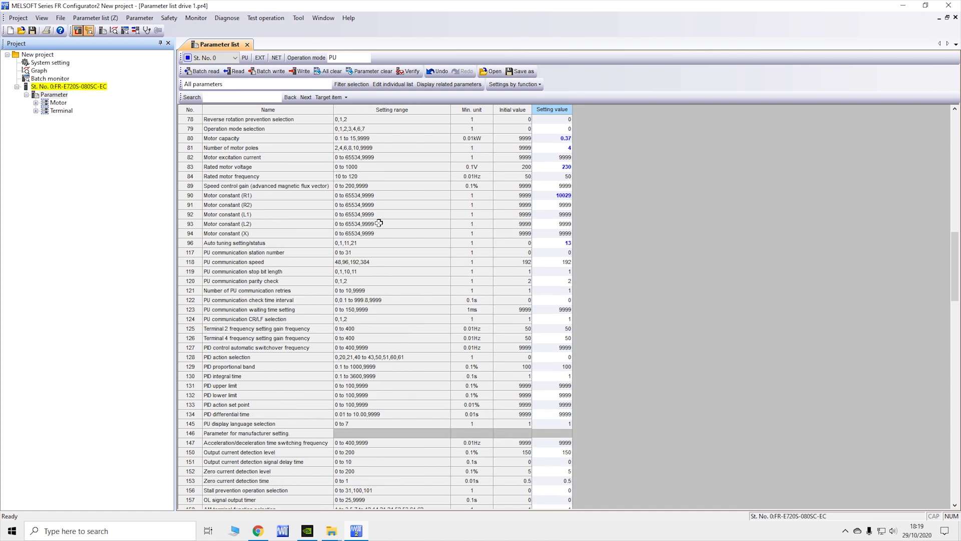
scroll(359, 266, up, 20)
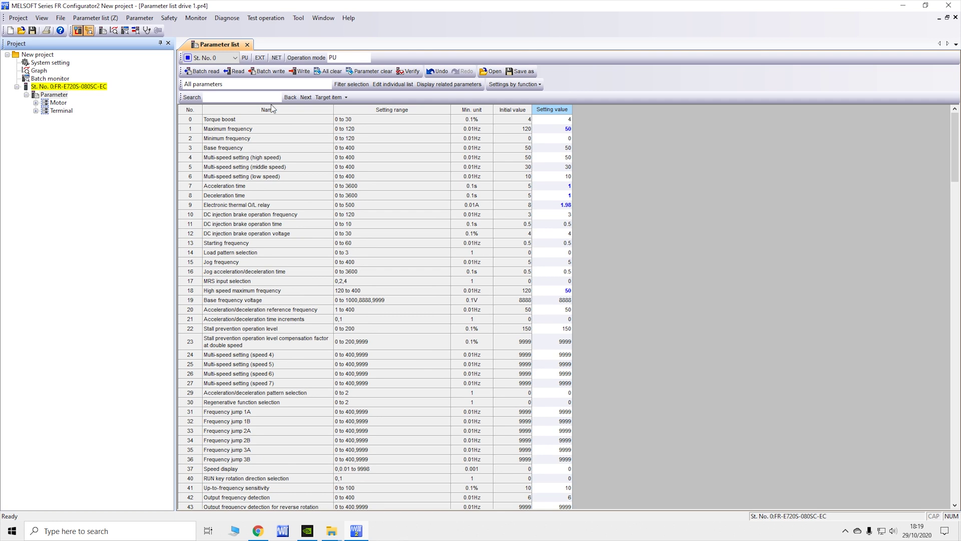
Step: Batch write the loaded parameters to the inverter, read them back to refresh the display, and check the list
click(277, 72)
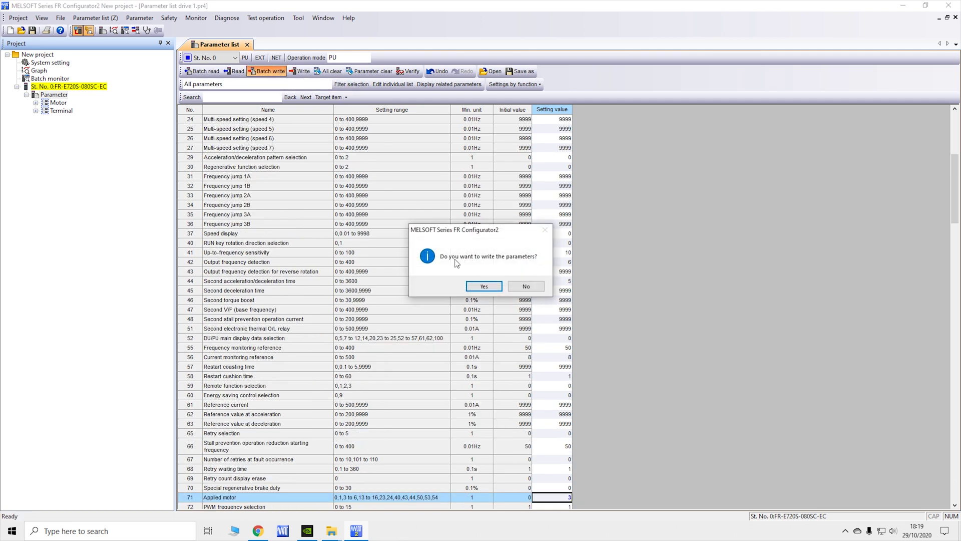
click(472, 287)
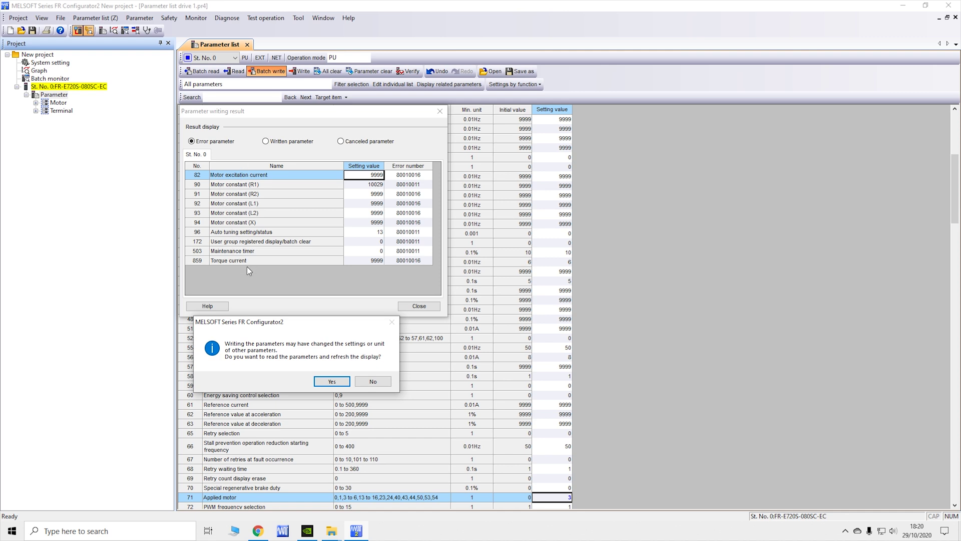
click(332, 382)
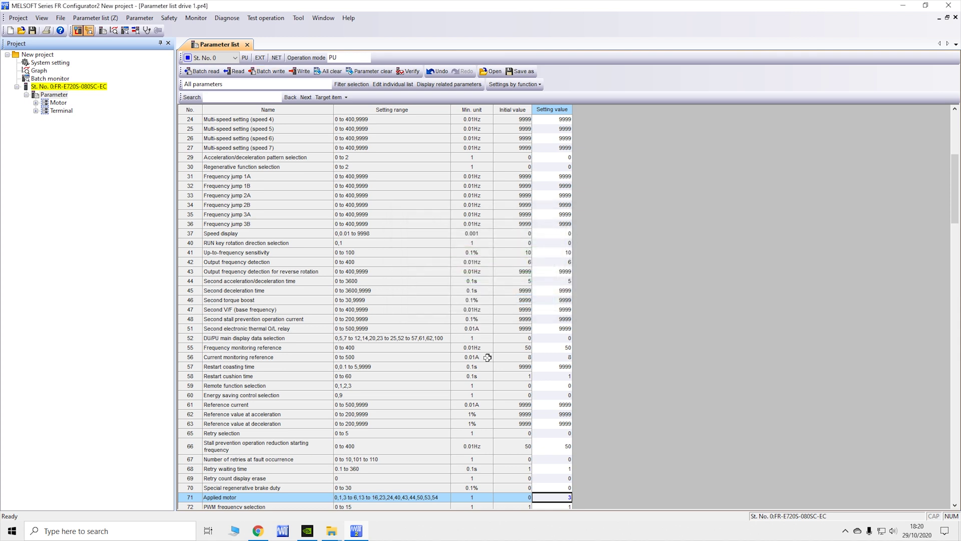
scroll(487, 357, up, 8)
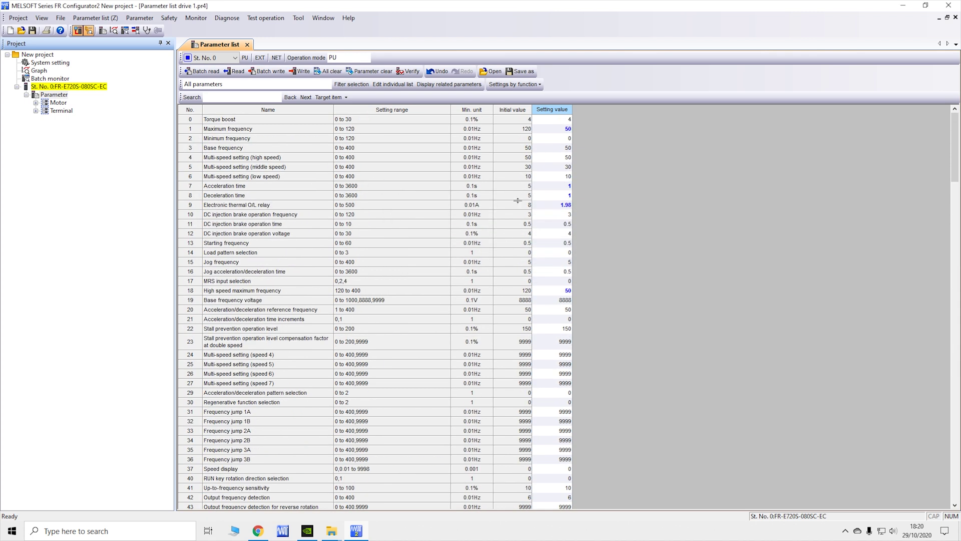
scroll(517, 200, down, 16)
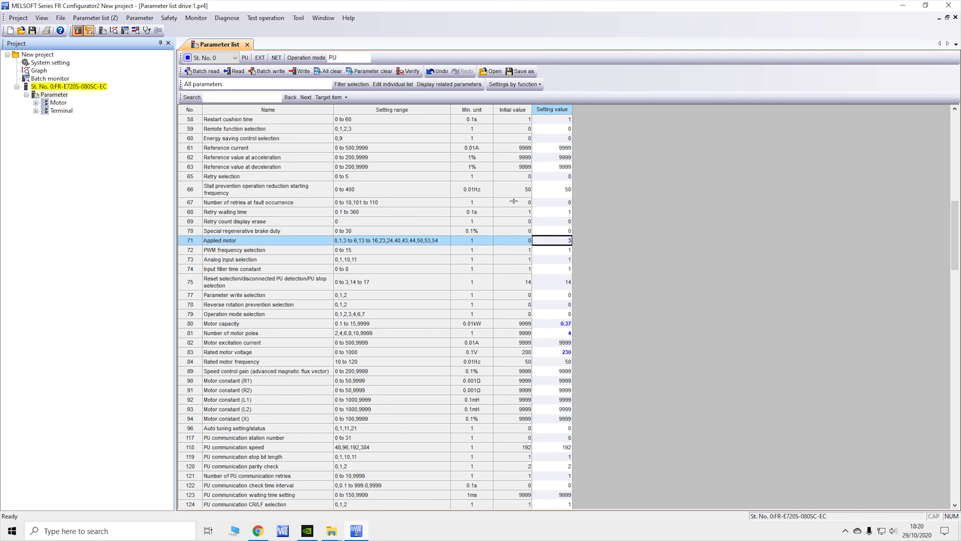
scroll(513, 201, up, 16)
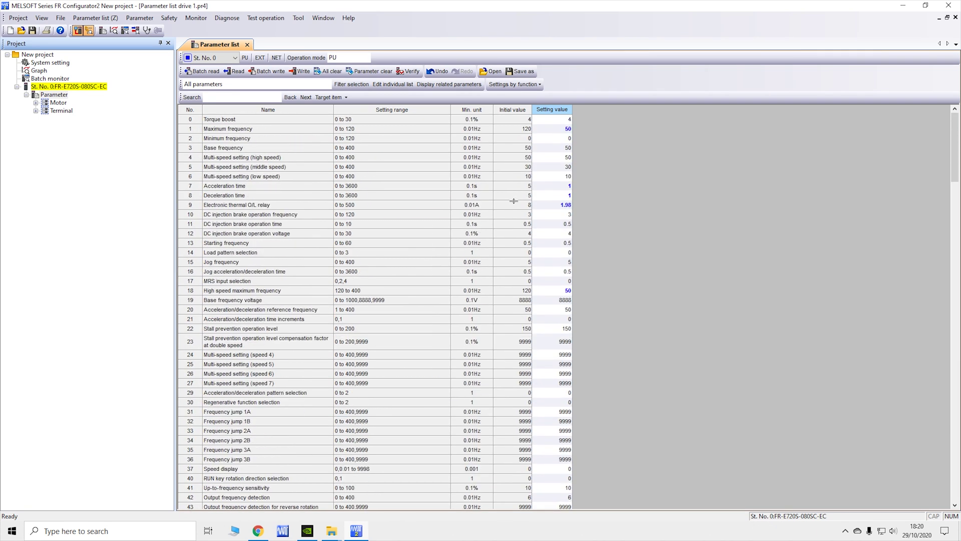
Step: Save the parameter list as a user parameter file named atarsdteatg in the Mitsubishi FR folder
click(521, 71)
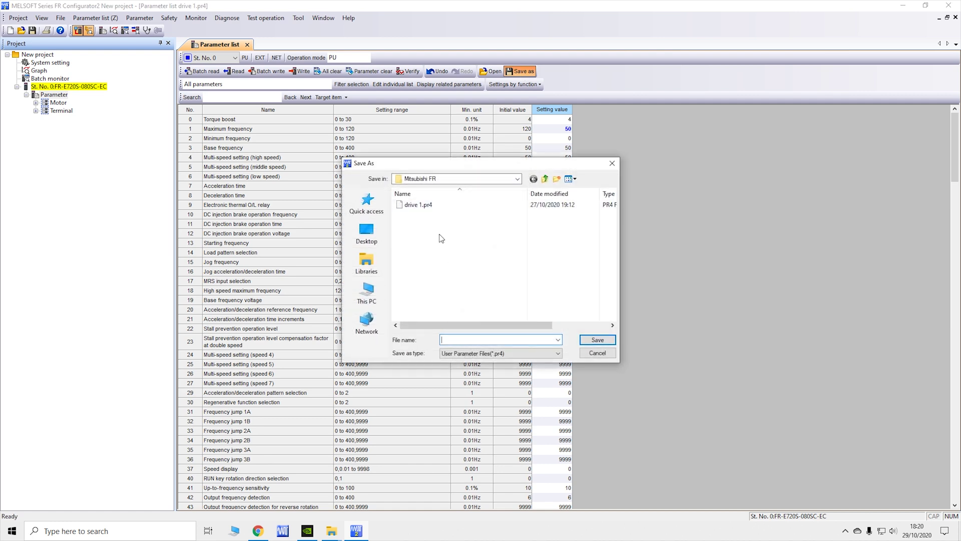
text(atarsdteatge)
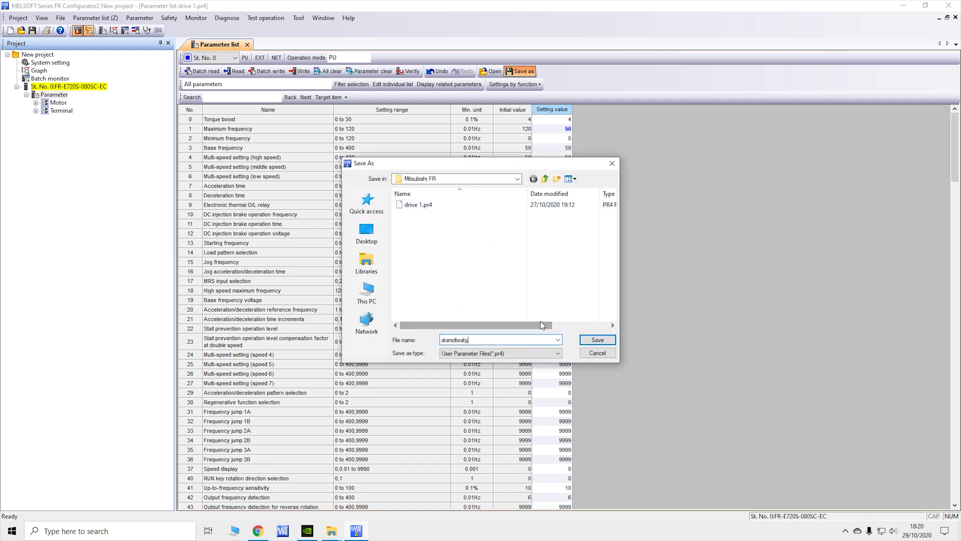
click(596, 340)
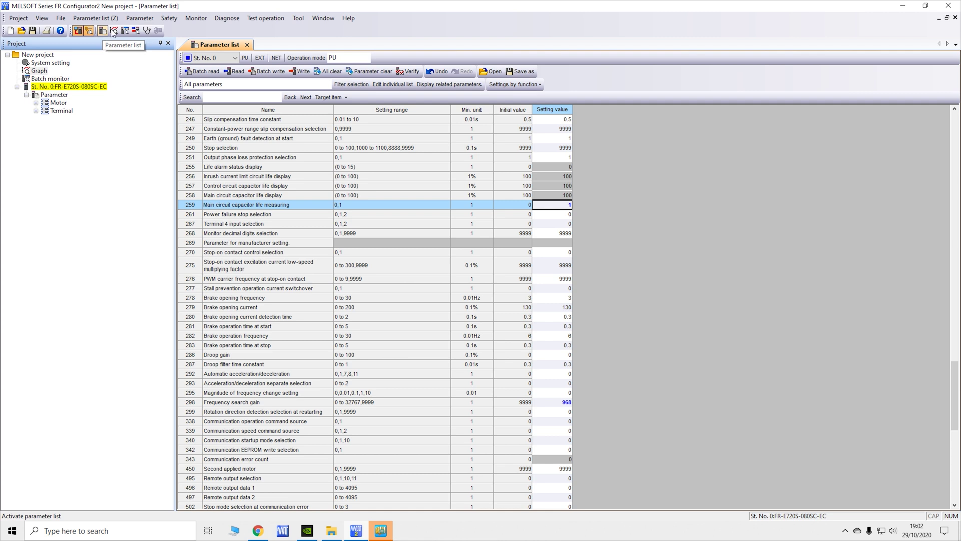
Step: View the inverter's graph, batch monitor, I/O terminal monitor and life check windows in turn
click(114, 30)
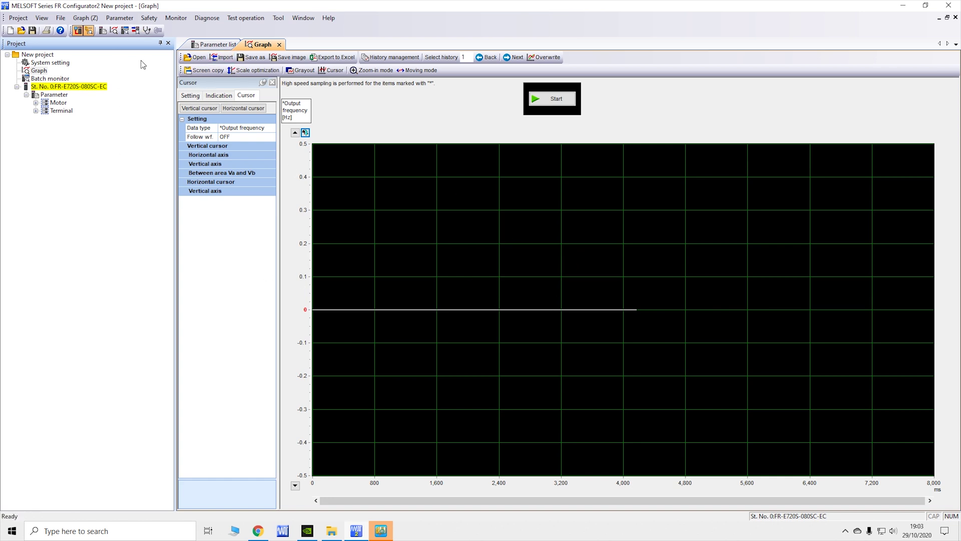
click(125, 30)
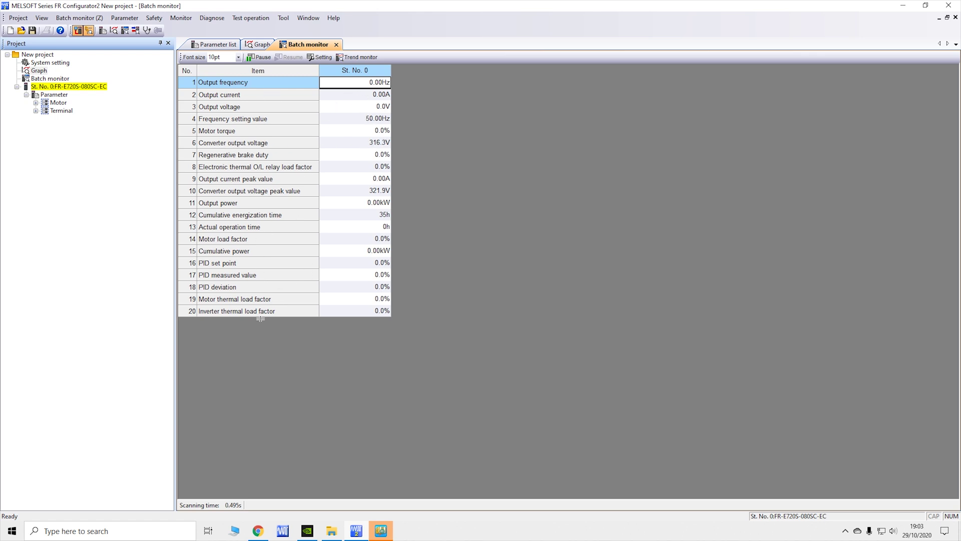
click(135, 31)
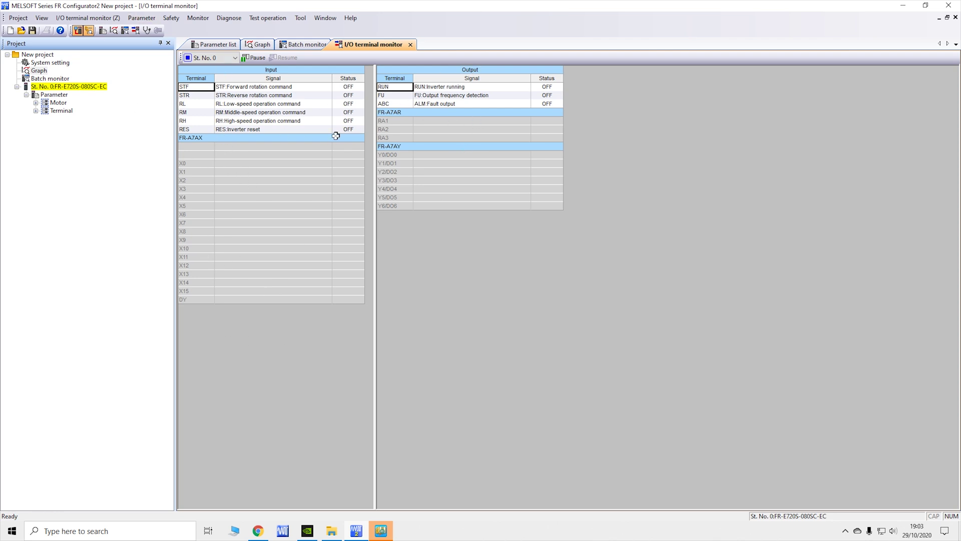
click(145, 30)
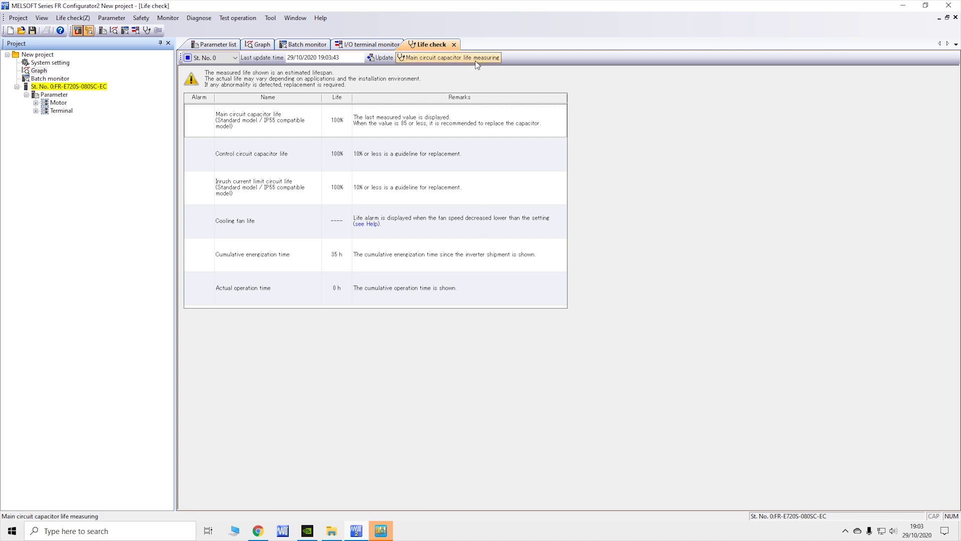
click(440, 57)
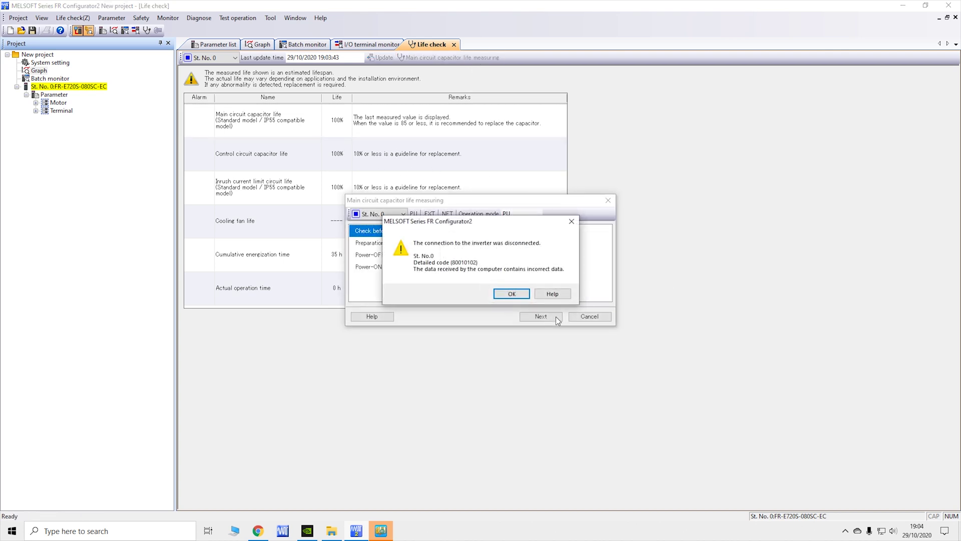
click(512, 294)
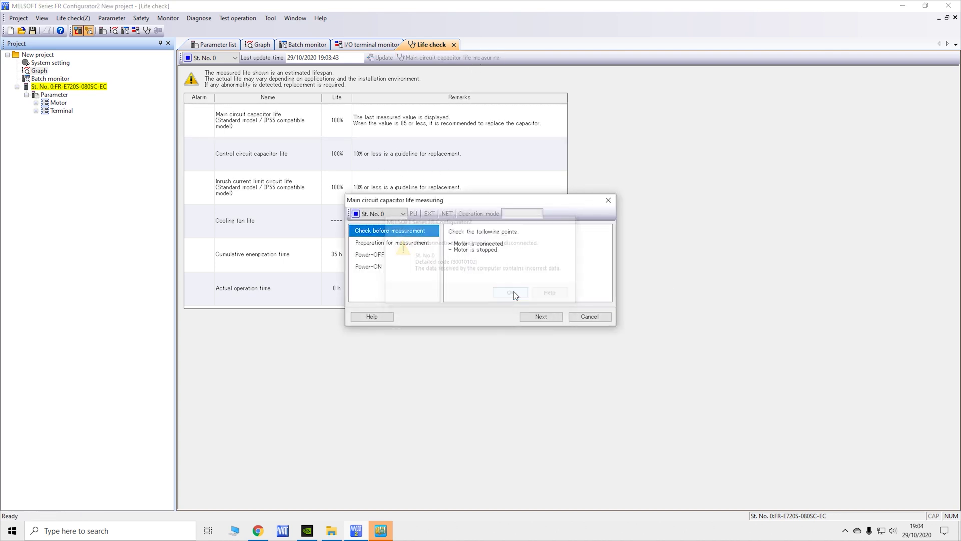
click(608, 200)
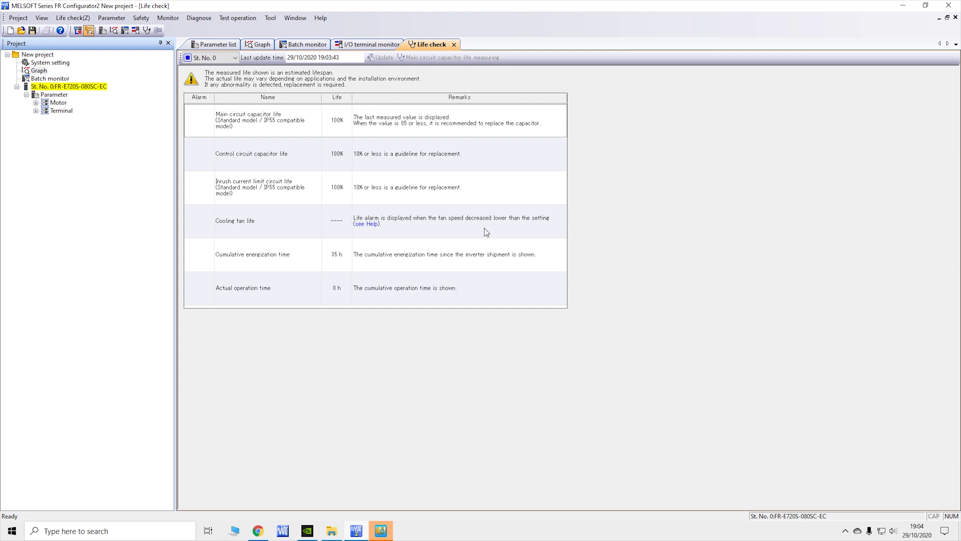
Step: Go online with the inverter in the life check window and review the main circuit capacitor life measuring dialog and its parameter help
key(alt+F9)
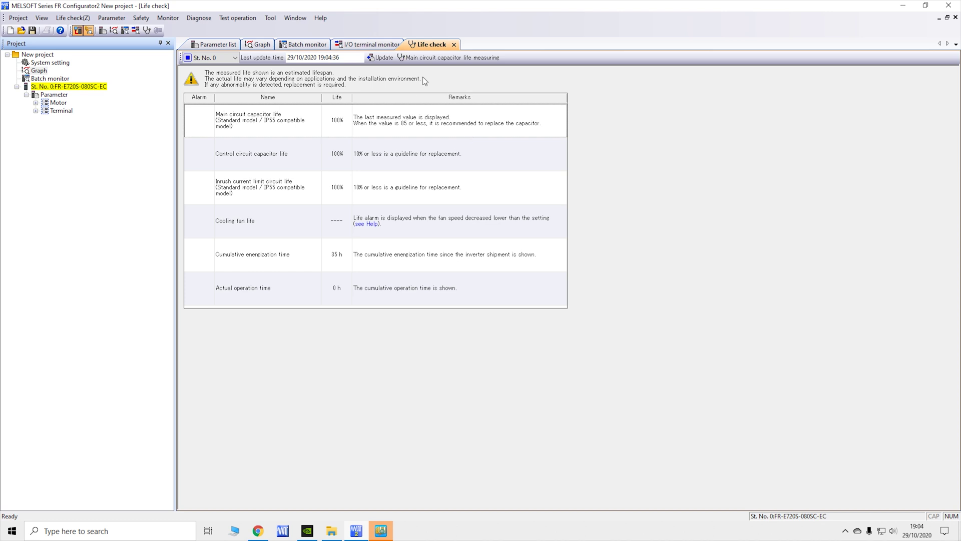
click(453, 58)
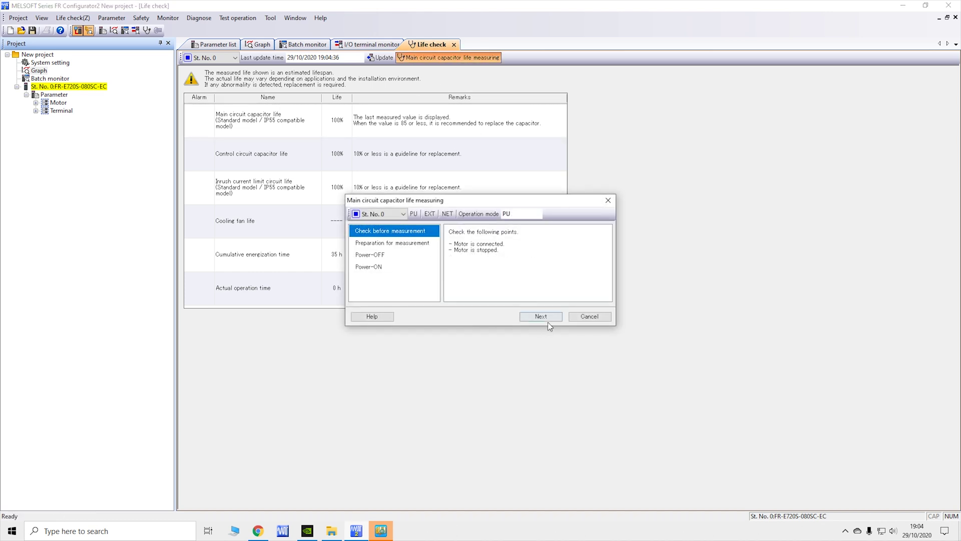
click(378, 316)
scroll(210, 119, down, 10)
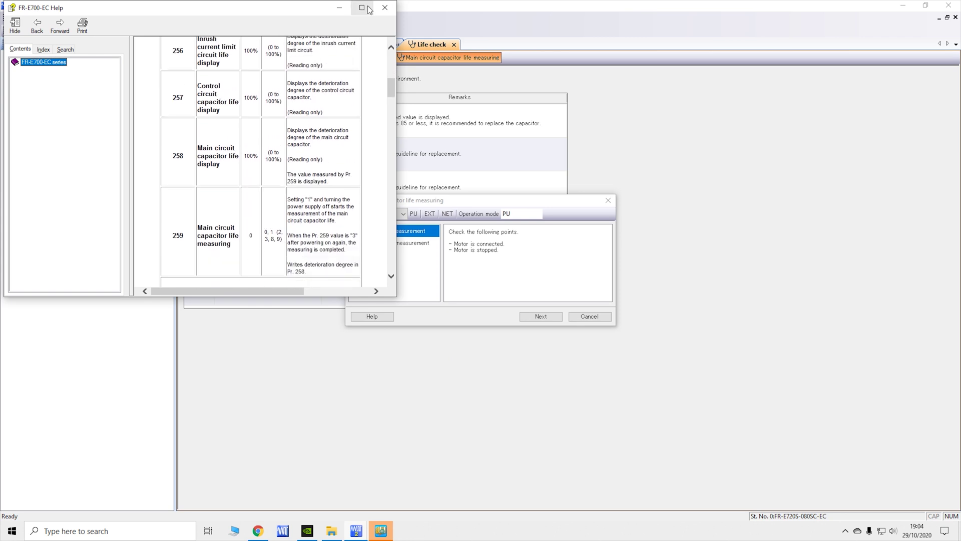
click(385, 7)
click(609, 200)
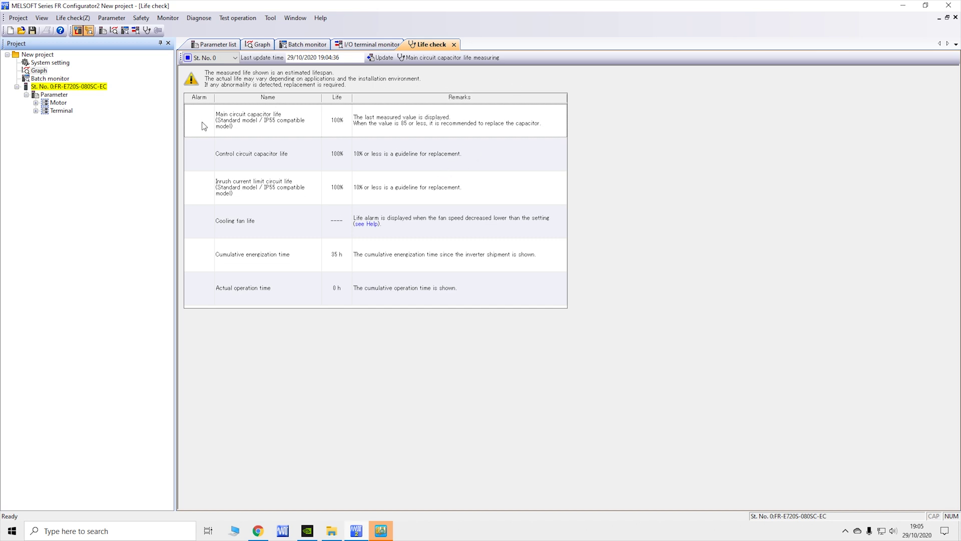
Step: Open the FR Configurator2 help without updating the e-Manual Viewer, and locate the FR Configurator2 manual under Inverter > Software
click(320, 19)
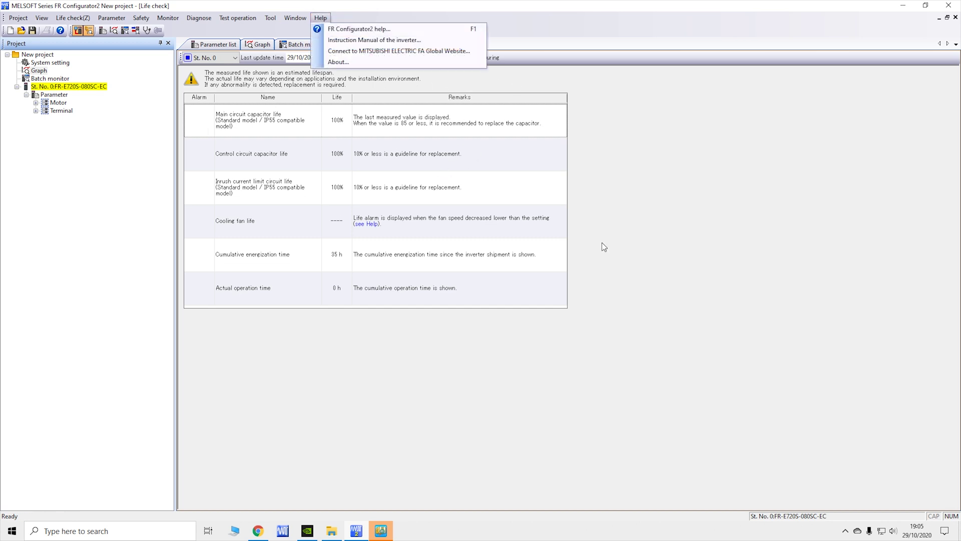
click(349, 33)
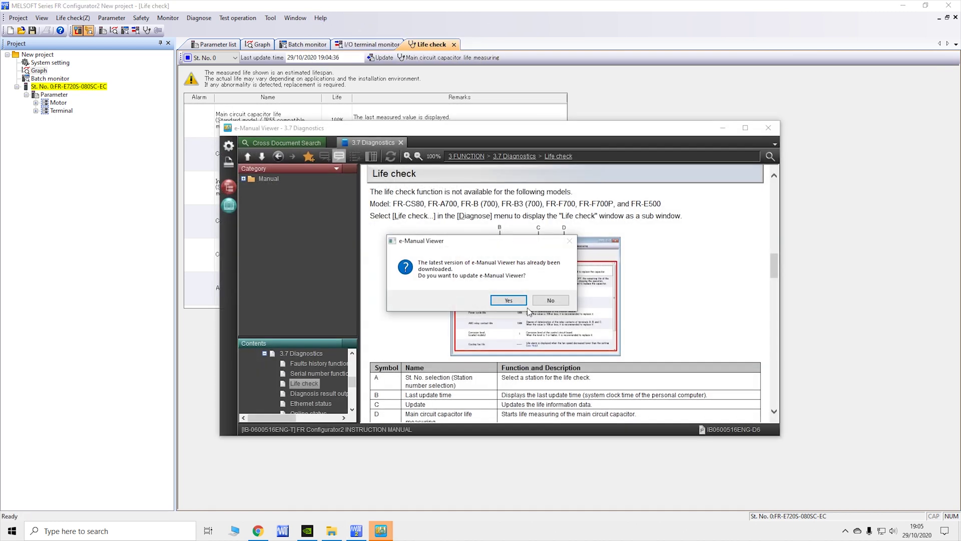
click(556, 302)
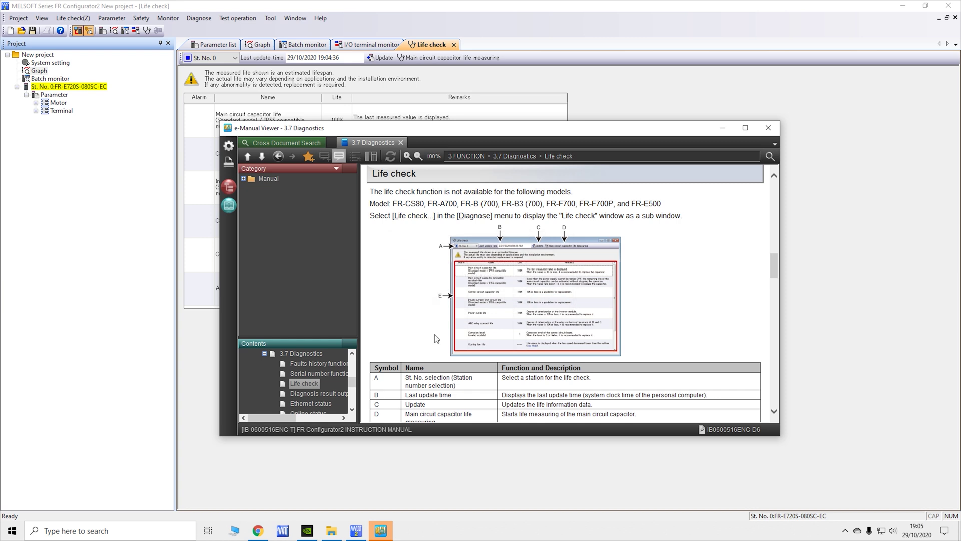
click(244, 179)
double_click(278, 188)
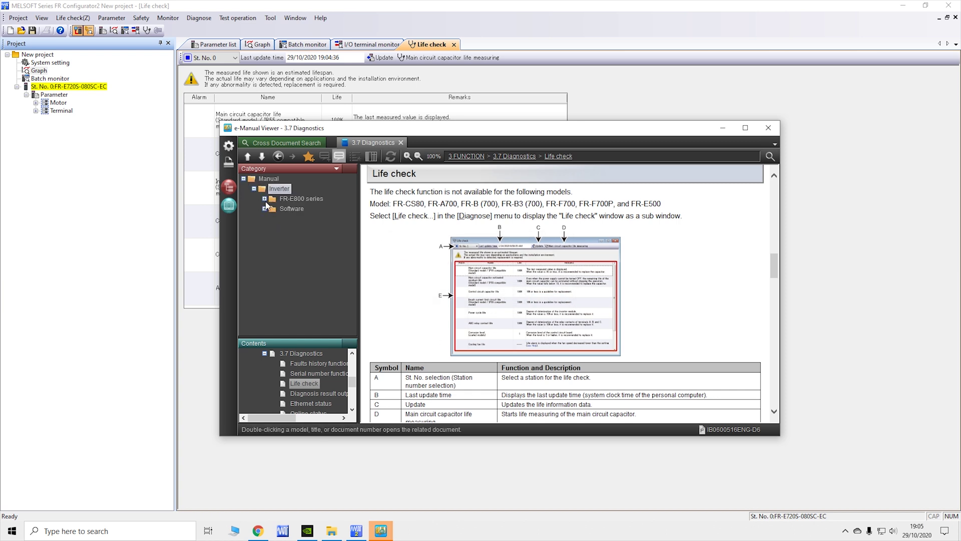
click(264, 209)
click(319, 219)
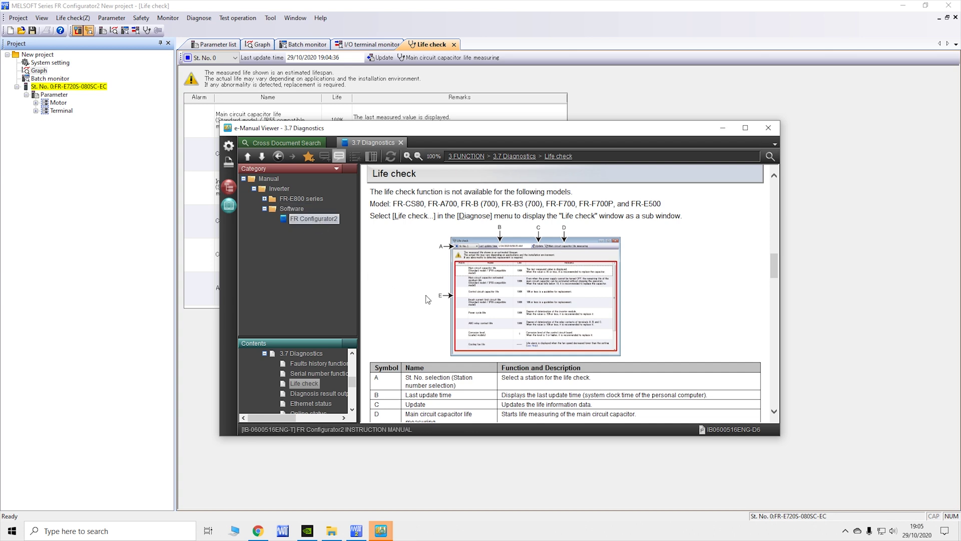
Step: Read through the manual from the capacitor life measuring procedure past online status and AI fault diagnosis to the Test Operation chapter
scroll(549, 312, down, 10)
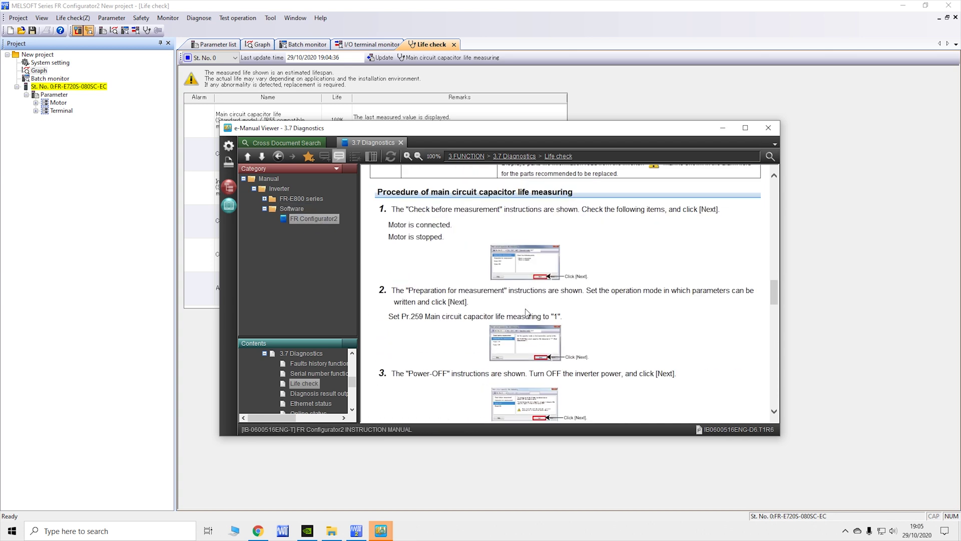
scroll(612, 301, down, 15)
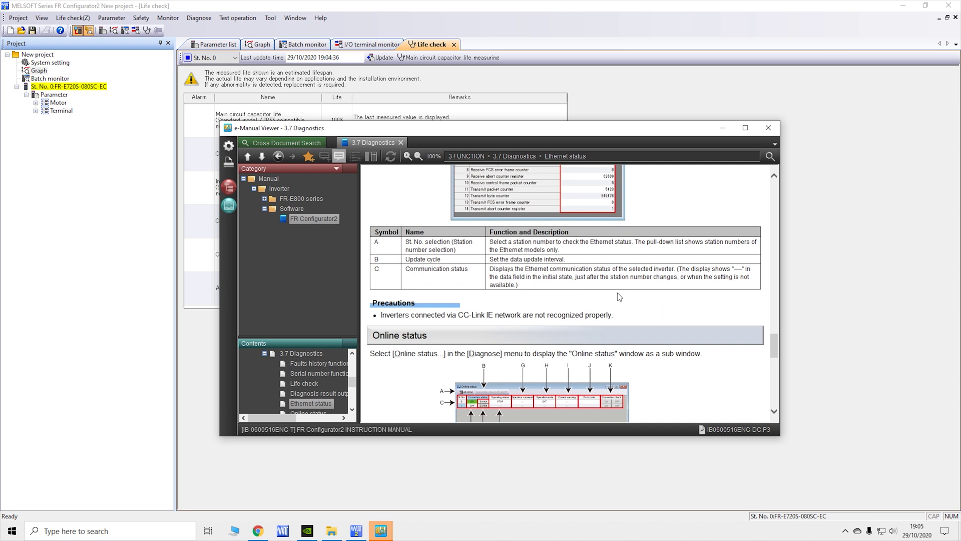
scroll(594, 277, down, 10)
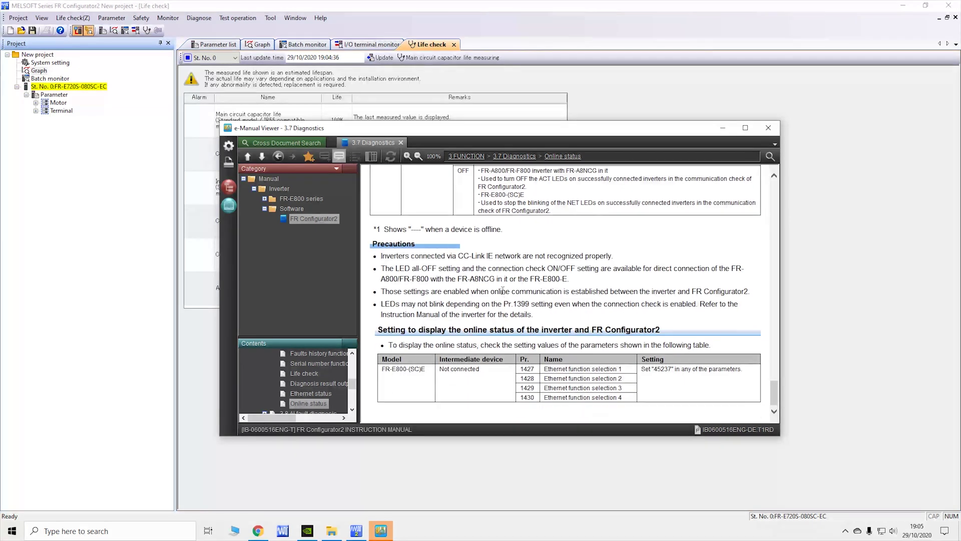
scroll(504, 296, down, 15)
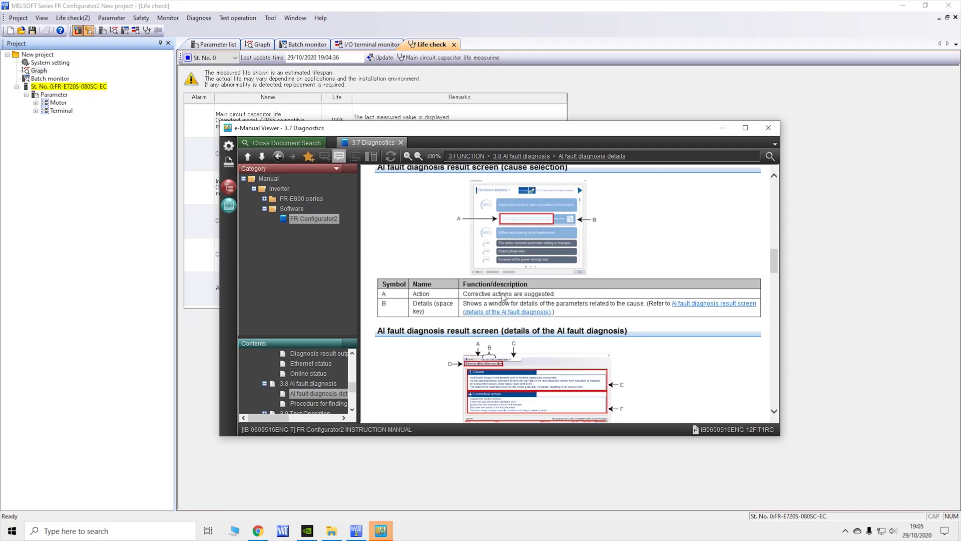
scroll(500, 299, down, 10)
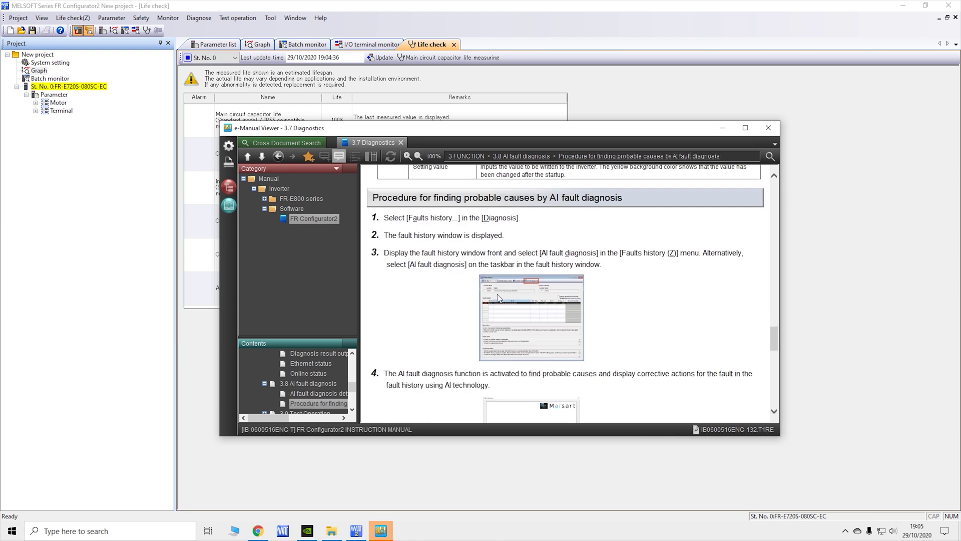
drag(779, 345, 775, 400)
scroll(618, 339, down, 15)
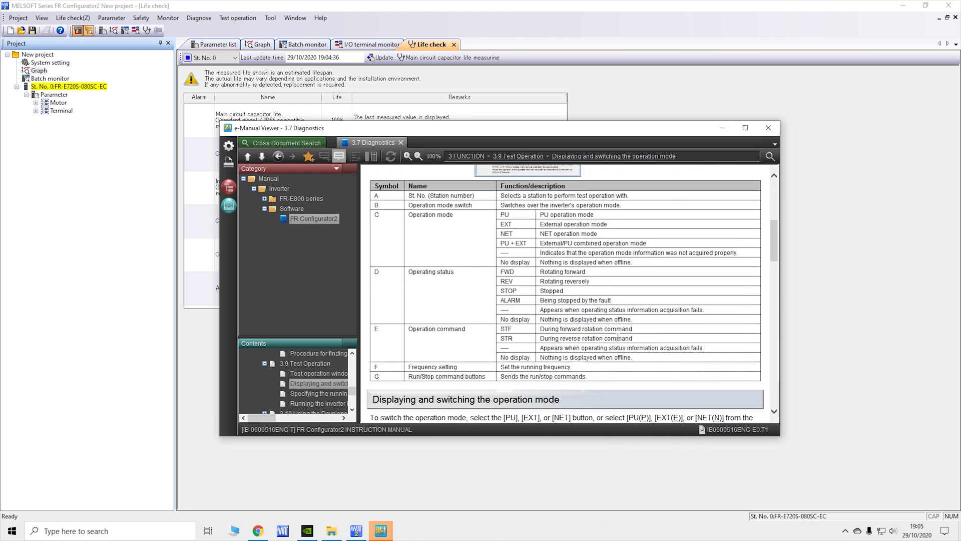
scroll(618, 339, up, 15)
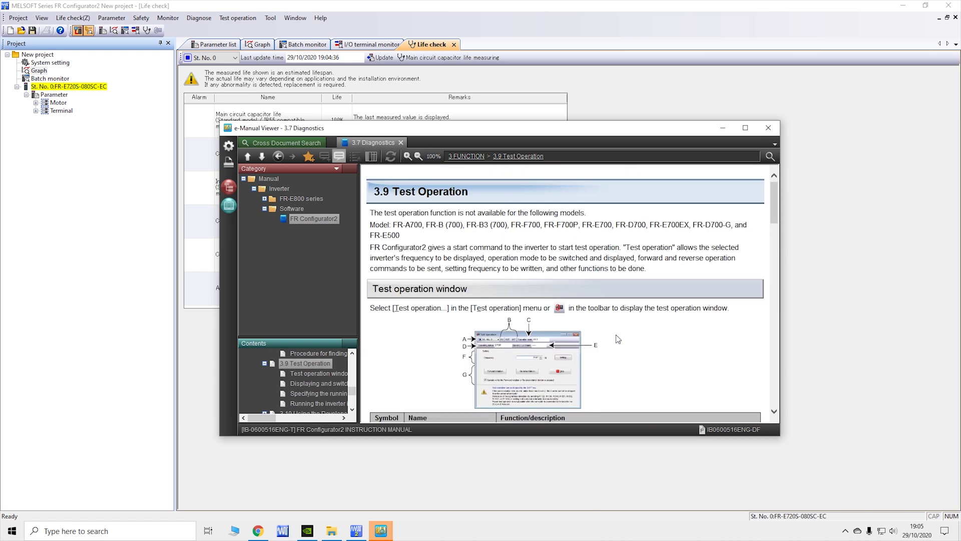
Step: Close the e-Manual Viewer, accept its update offer but deny the system permission, and dismiss the remaining error dialogs
click(769, 127)
click(508, 300)
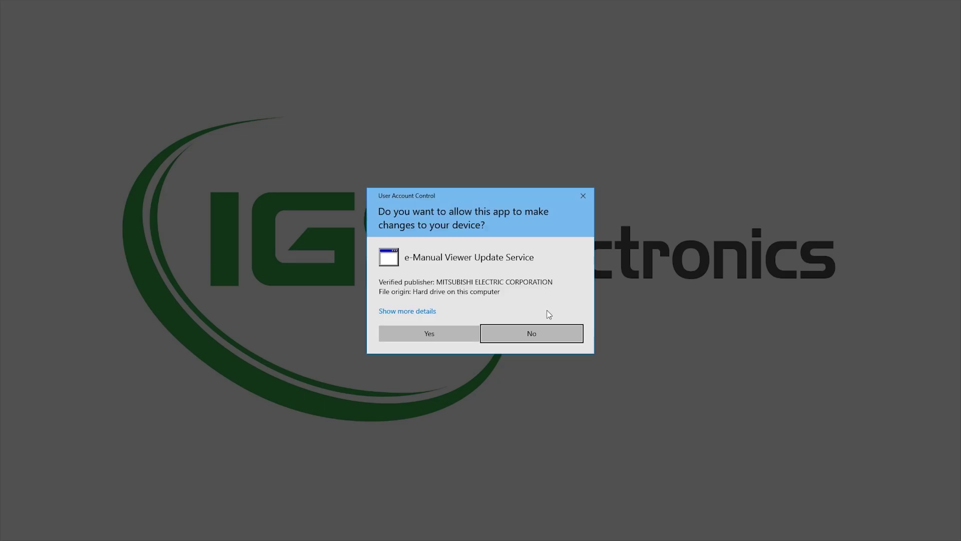
click(542, 328)
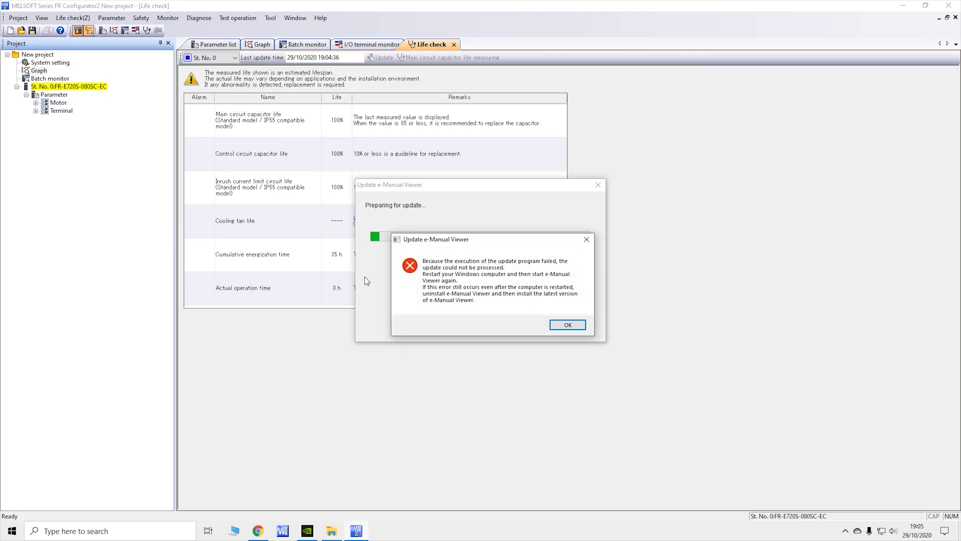
click(570, 325)
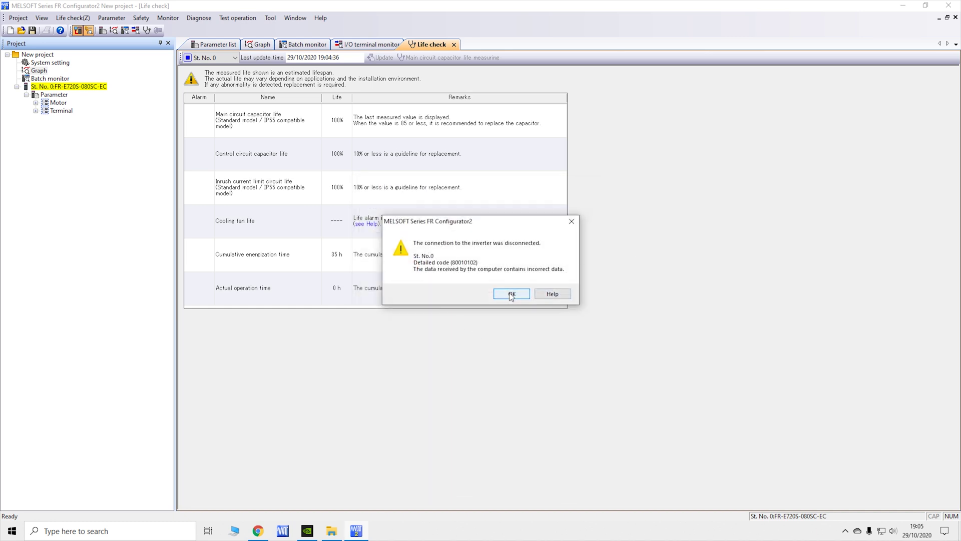
click(571, 220)
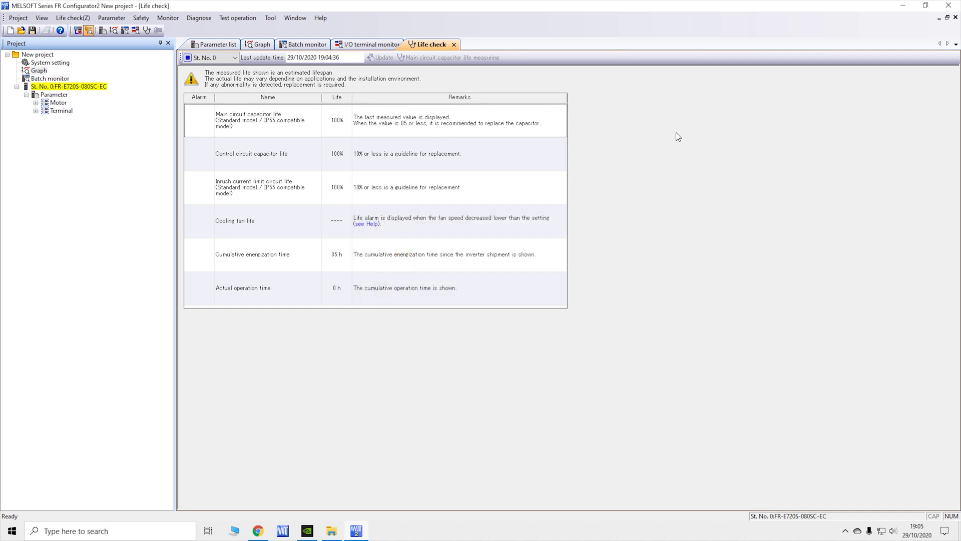